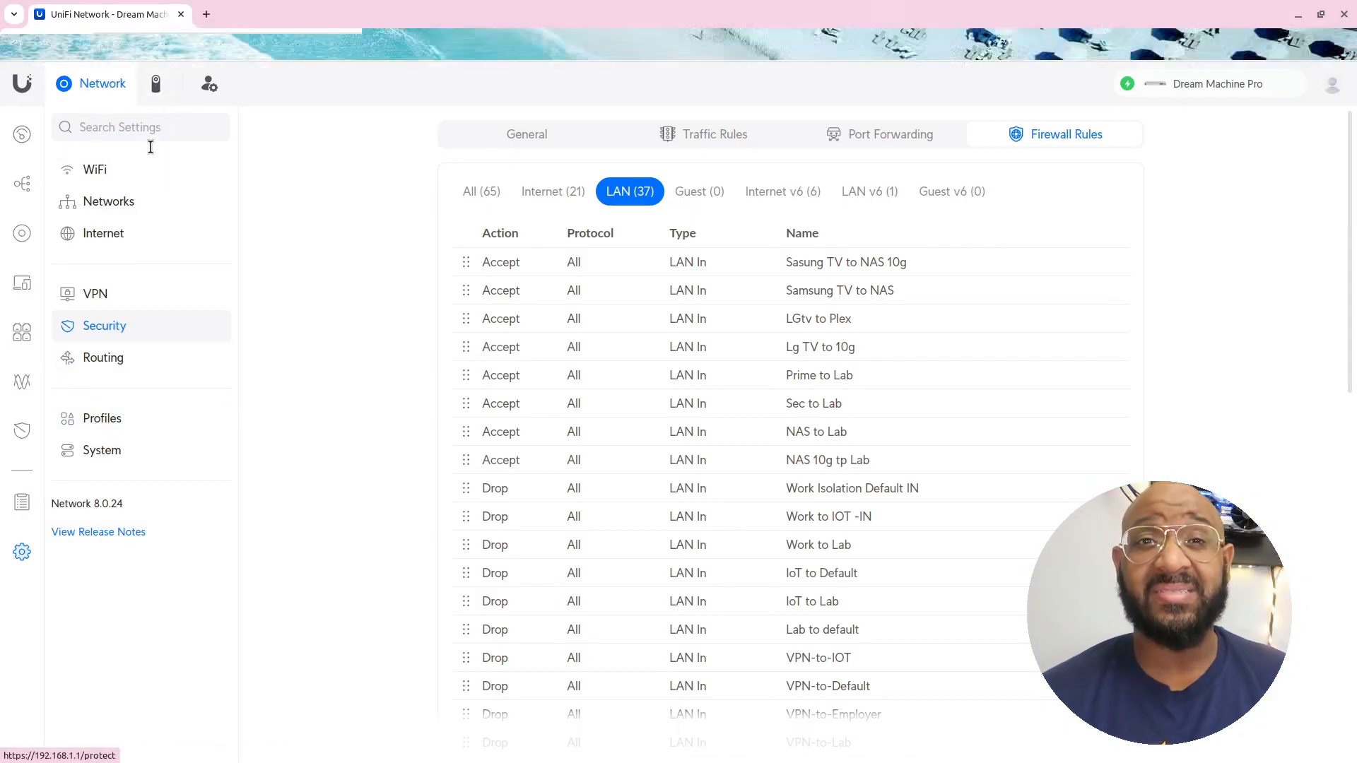
# Start a new IP group profile named testing2 and set its type to IPv4 Address/Subnet.
pyautogui.click(22, 552)
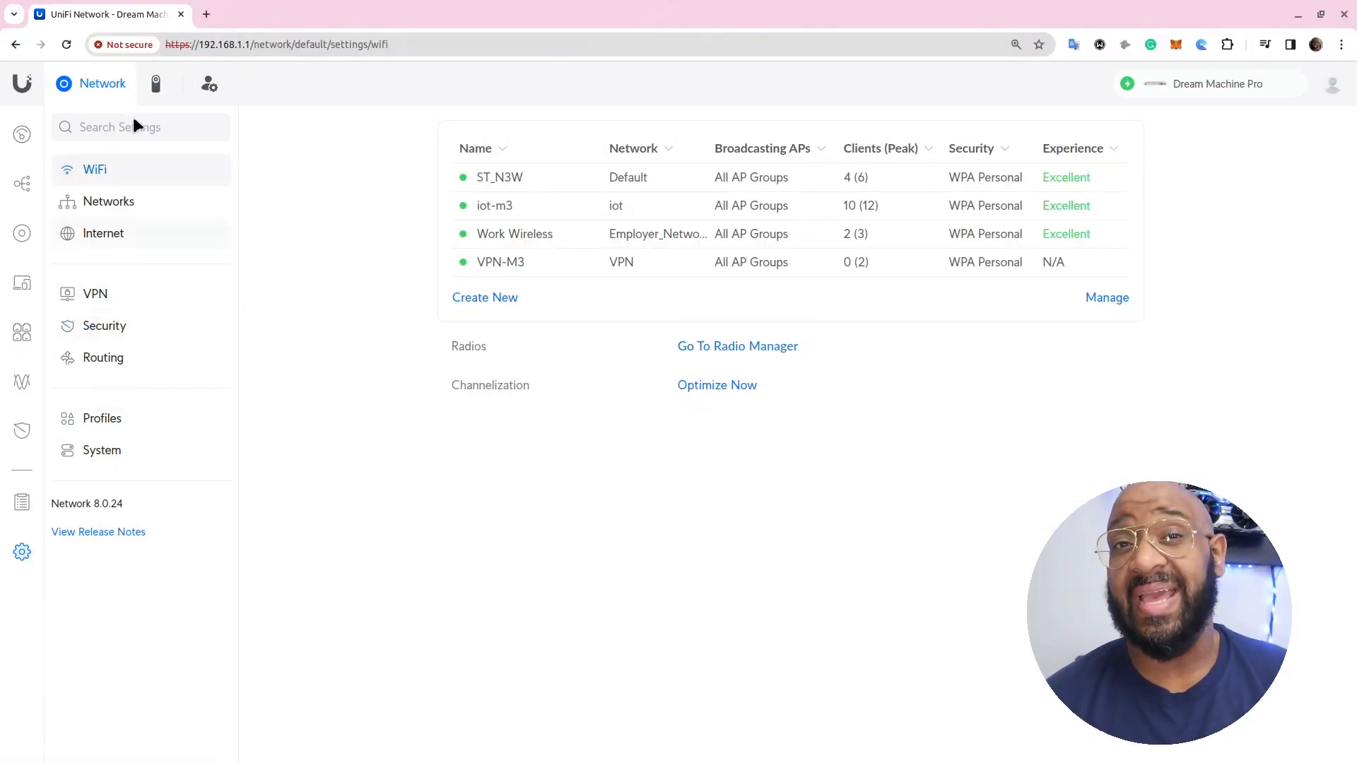
pyautogui.click(117, 422)
pyautogui.click(1068, 136)
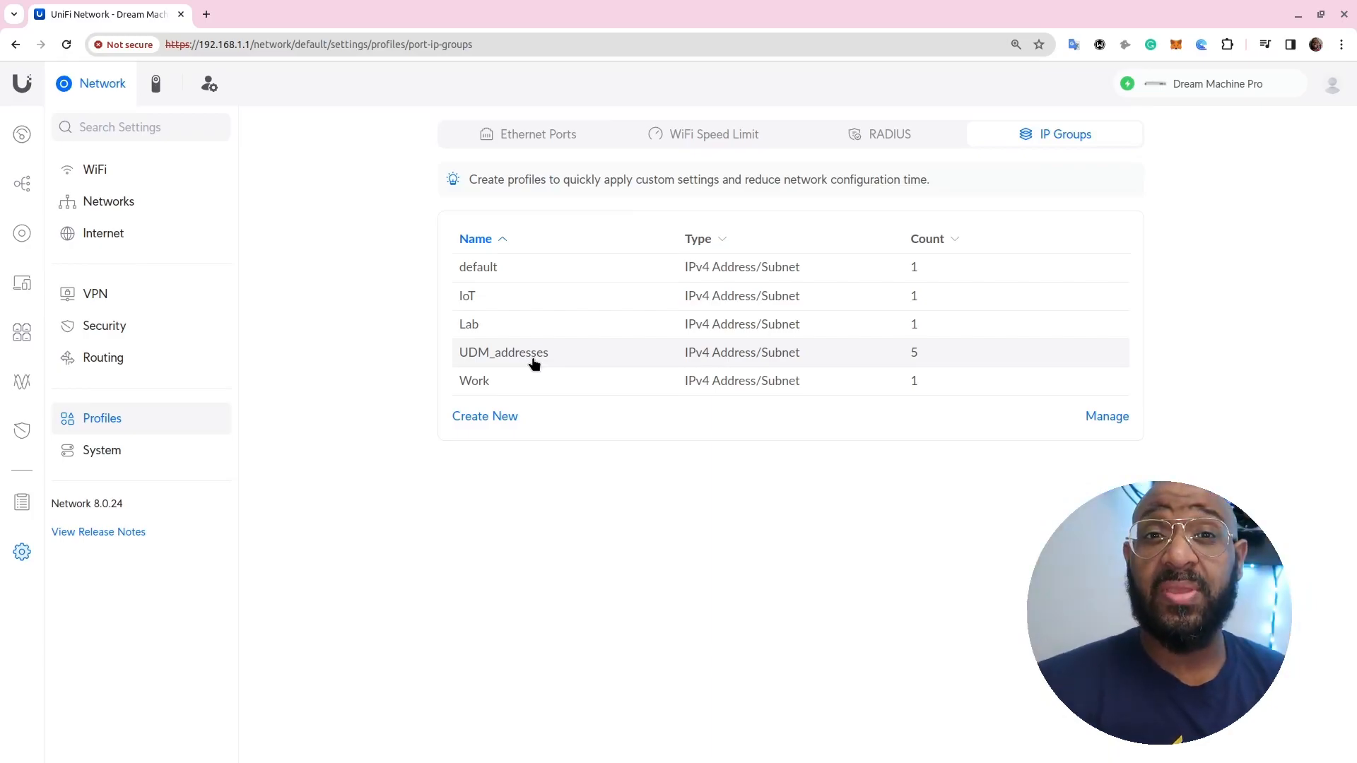
pyautogui.click(493, 422)
pyautogui.click(808, 170)
pyautogui.write('testing')
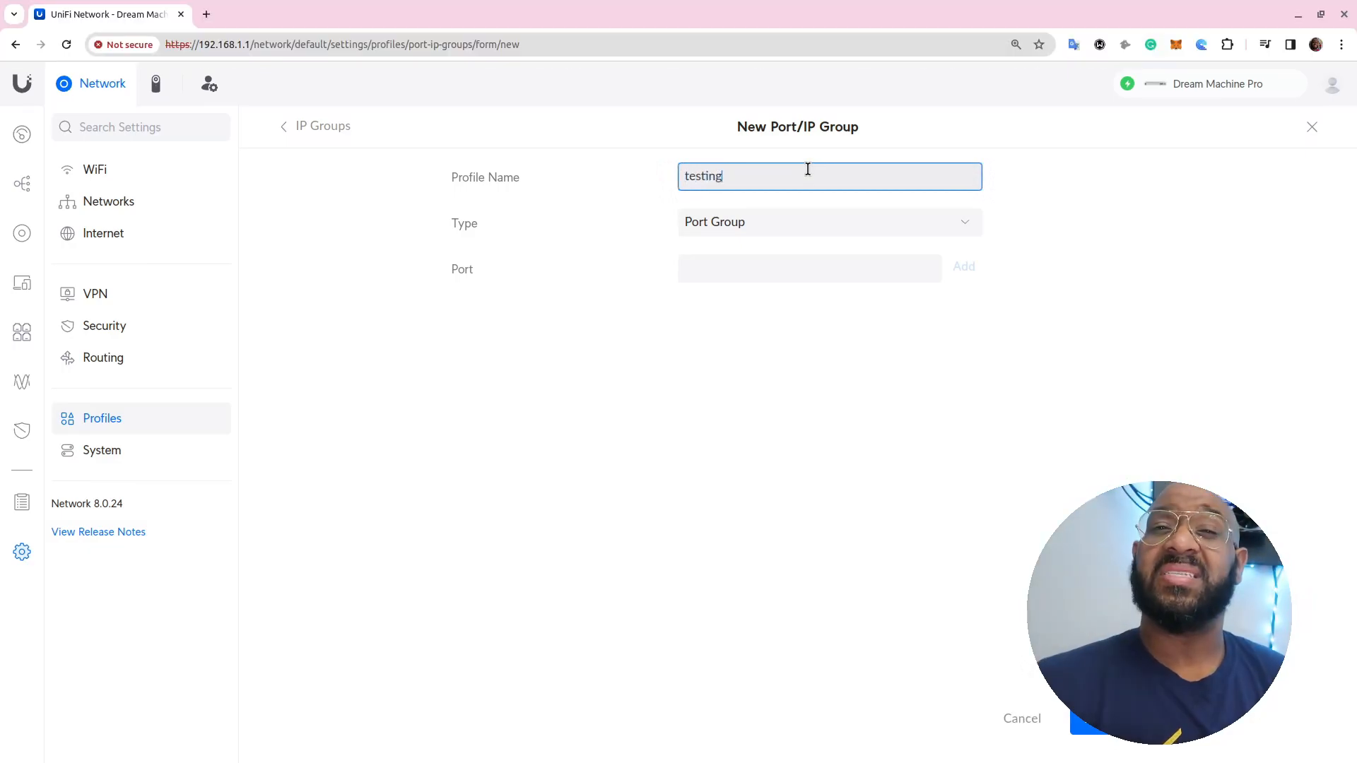
pyautogui.write('2')
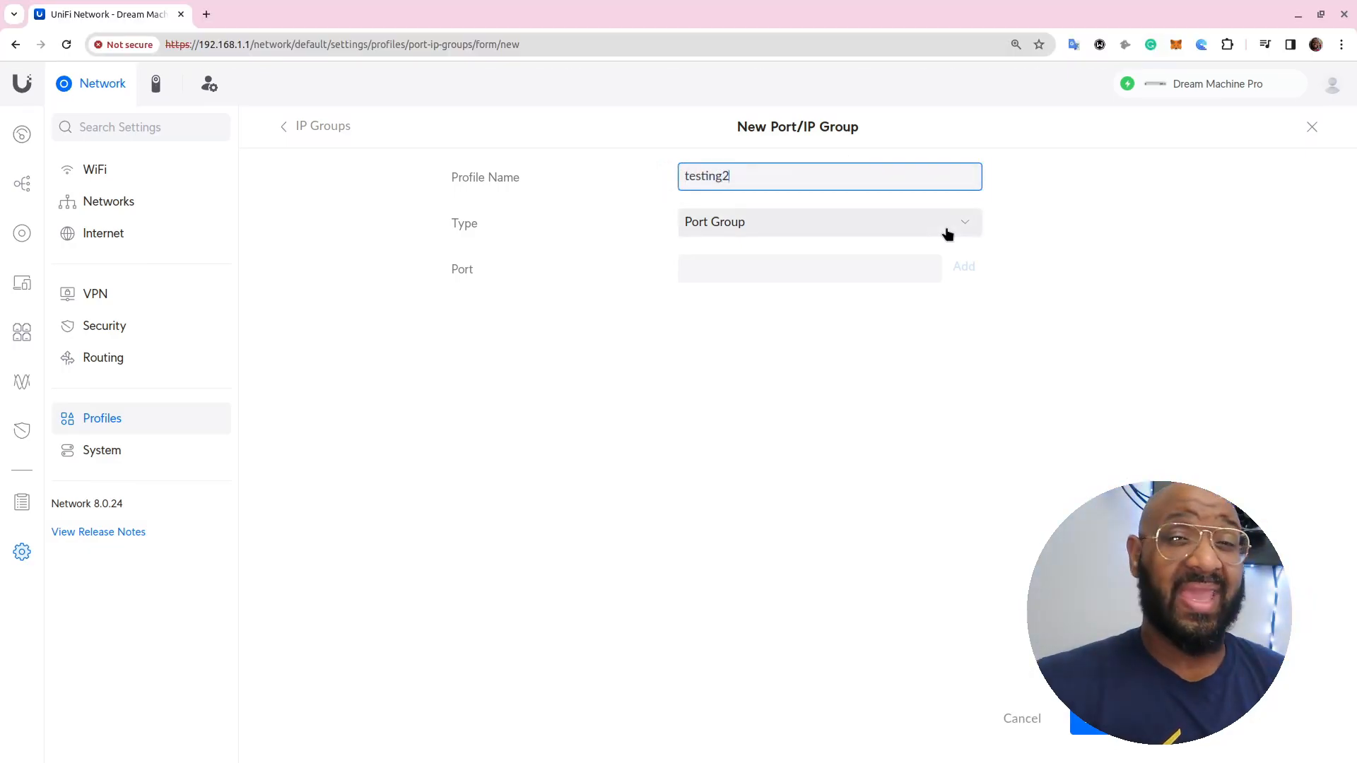
pyautogui.click(969, 225)
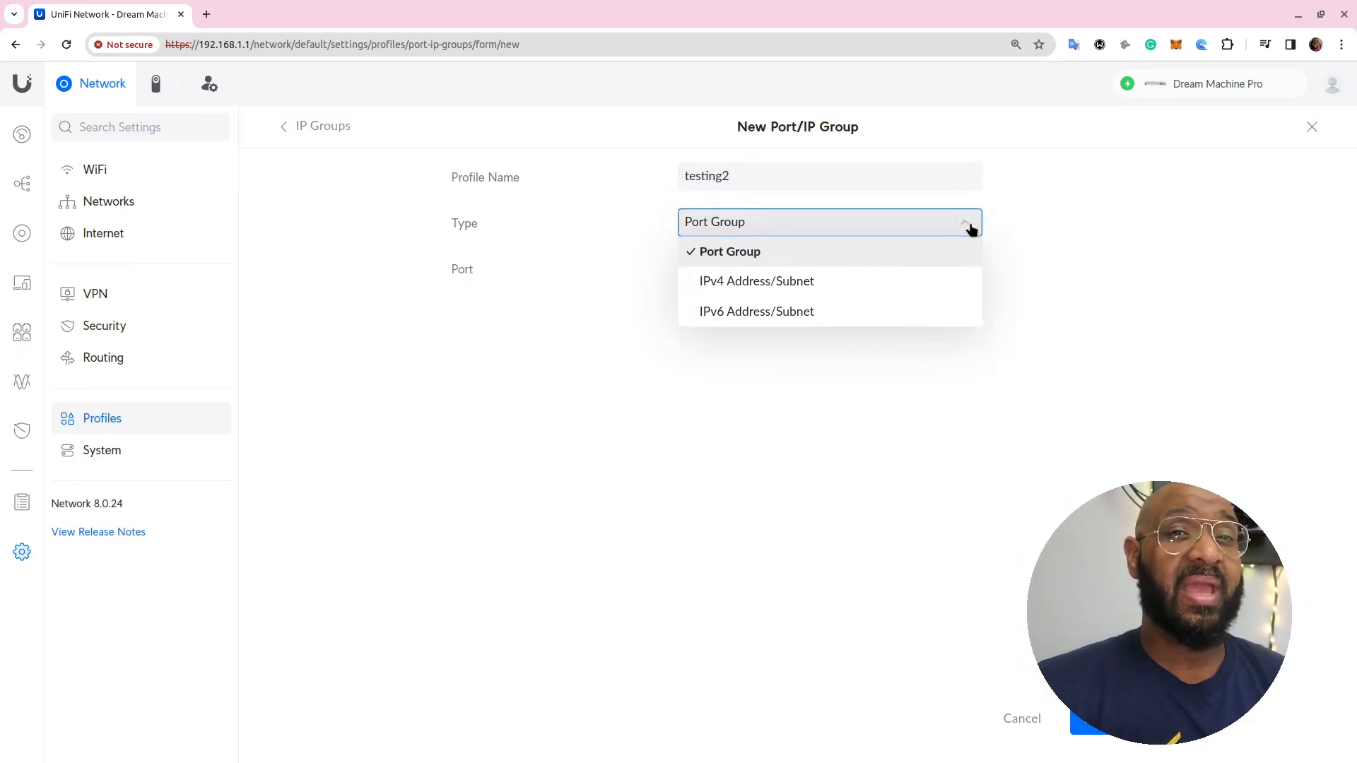
pyautogui.click(896, 287)
# Add the subnet 192.168.7.0/24 to the testing2 group and save the new profile.
pyautogui.click(788, 274)
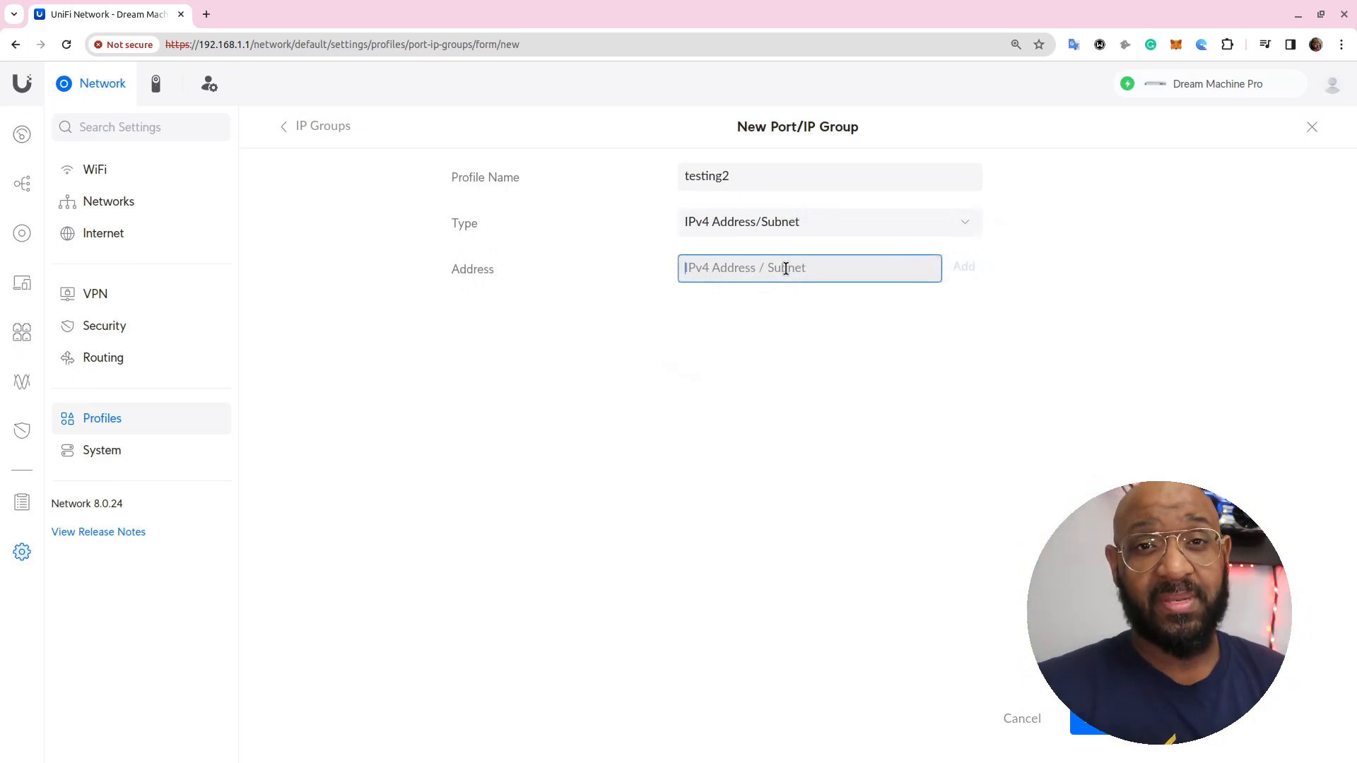
pyautogui.write('129.')
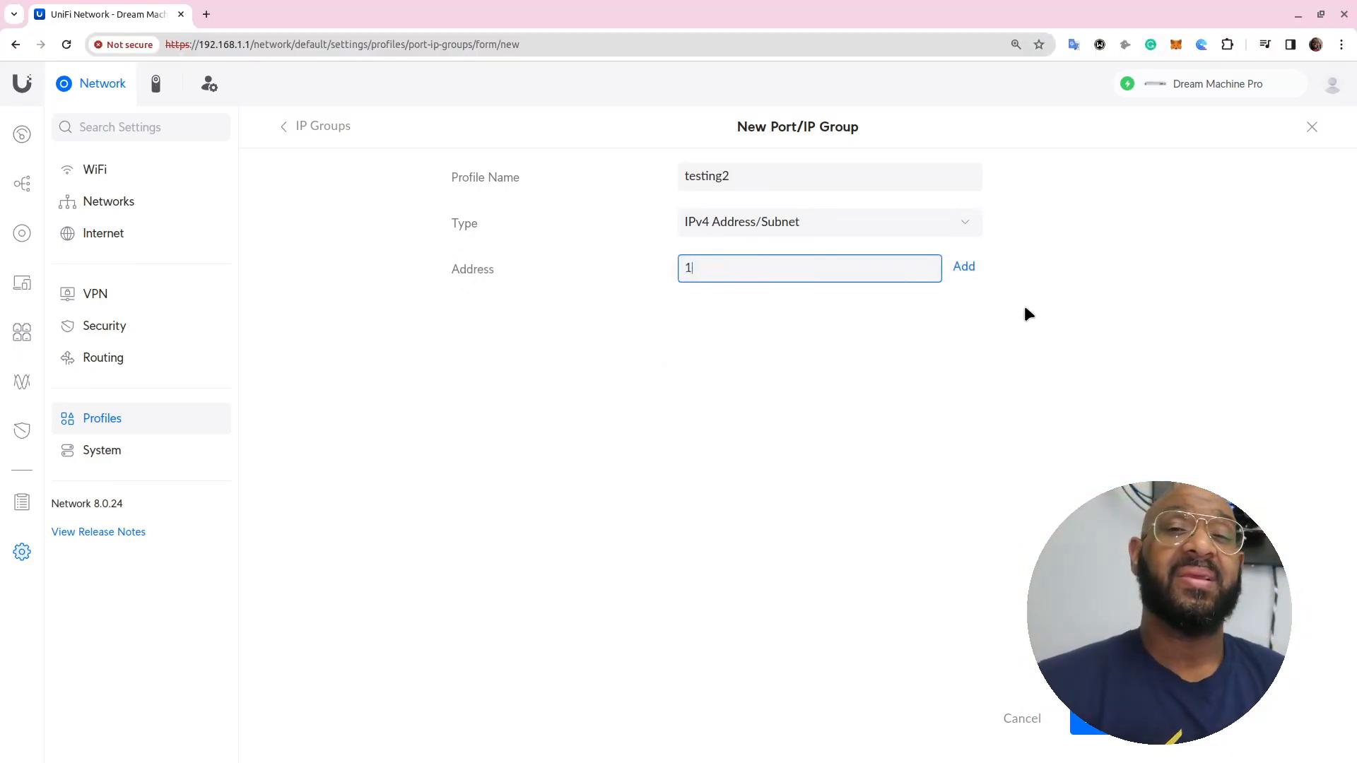
pyautogui.press('BackSpace')
pyautogui.press('BackSpace')
pyautogui.press('BackSpace')
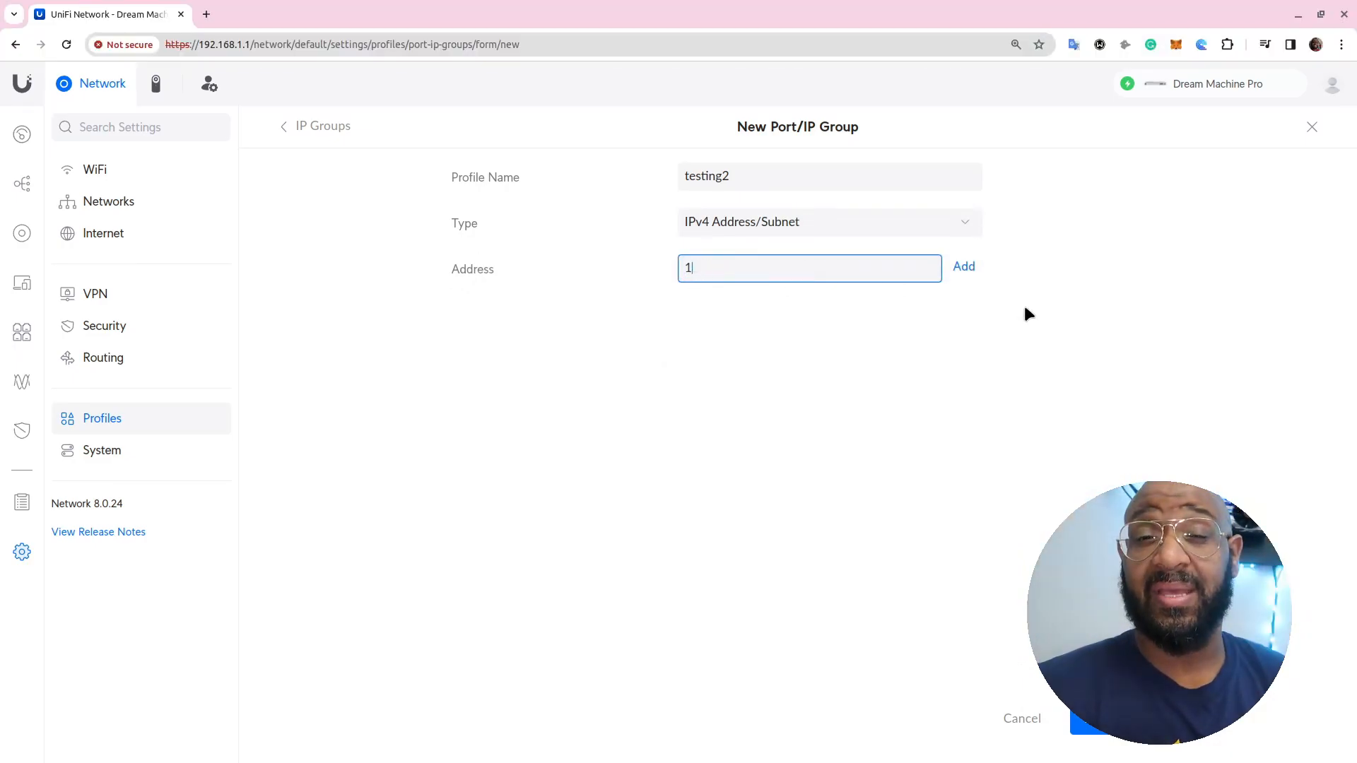
pyautogui.write('92.168')
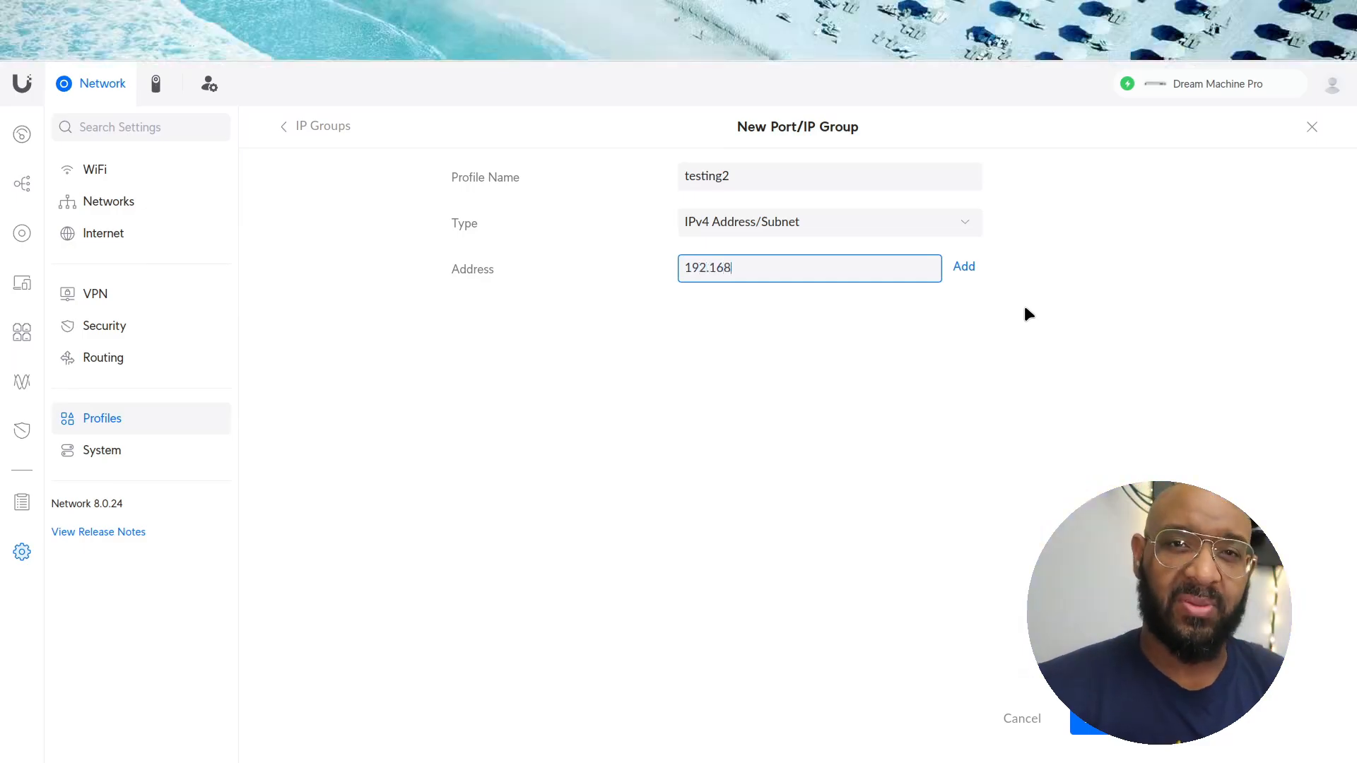
pyautogui.write('.7.1')
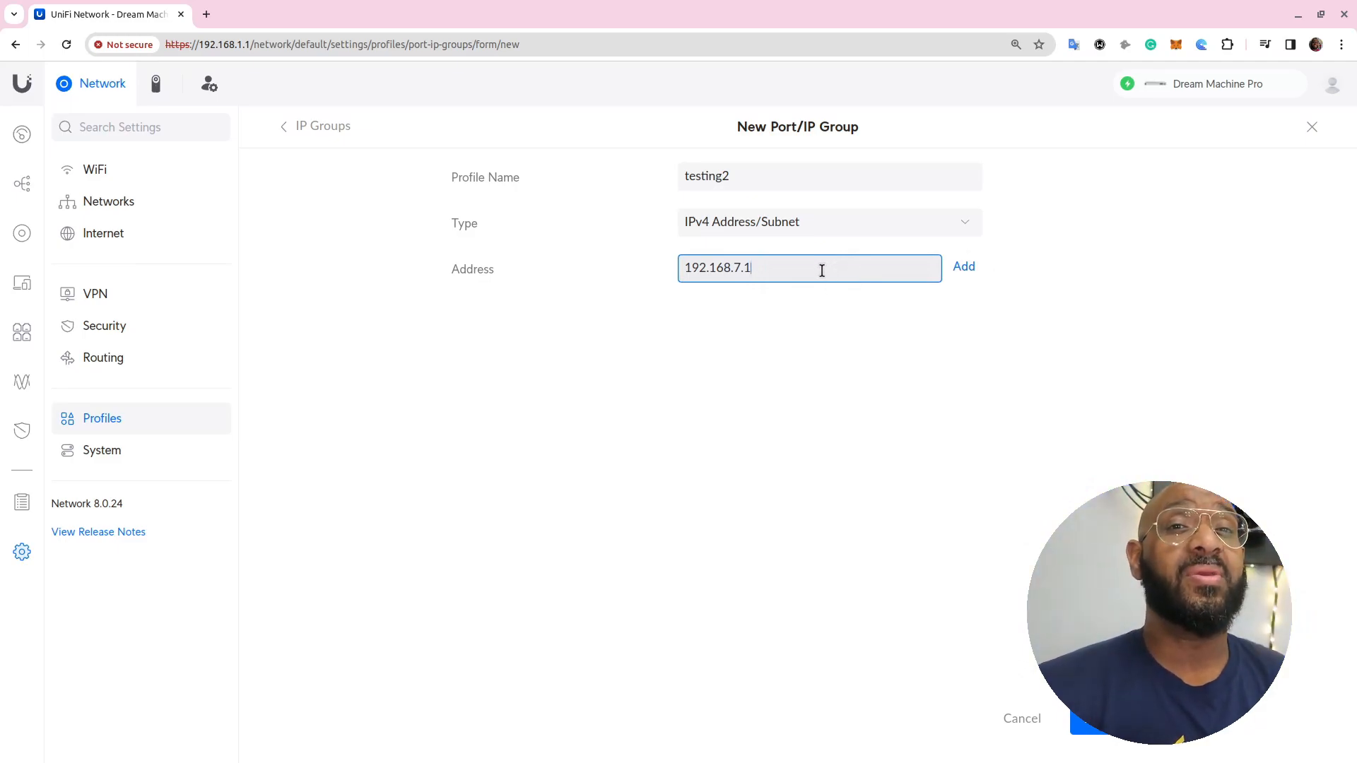
pyautogui.press('BackSpace')
pyautogui.write('0/24')
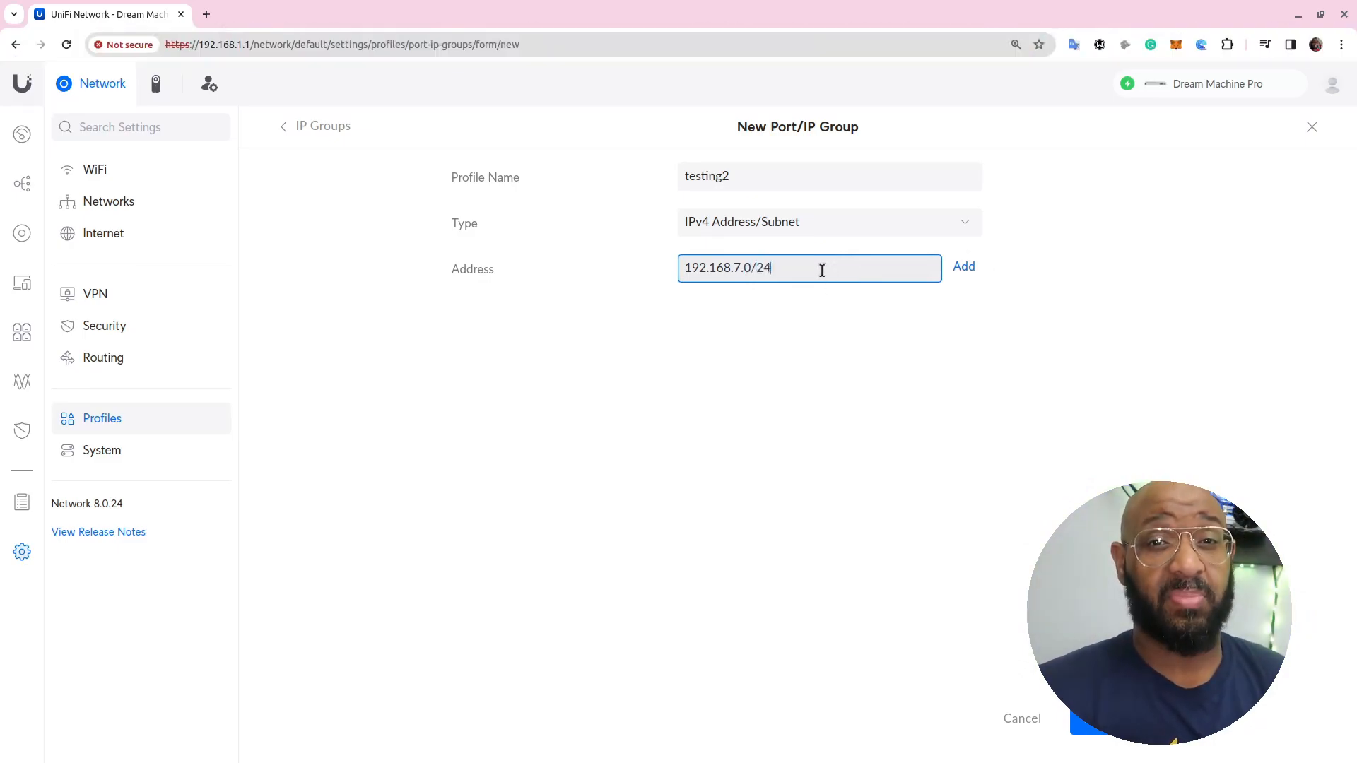
pyautogui.click(966, 267)
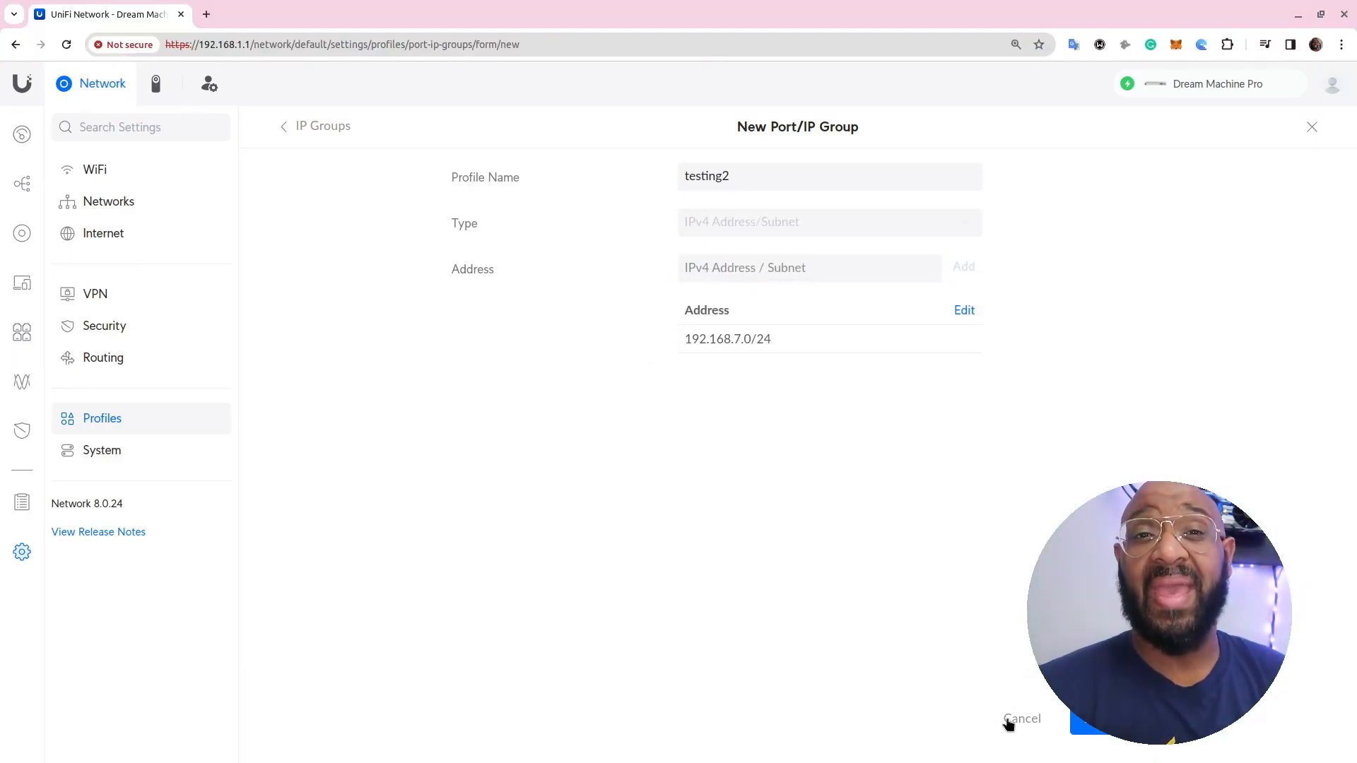
pyautogui.click(1129, 739)
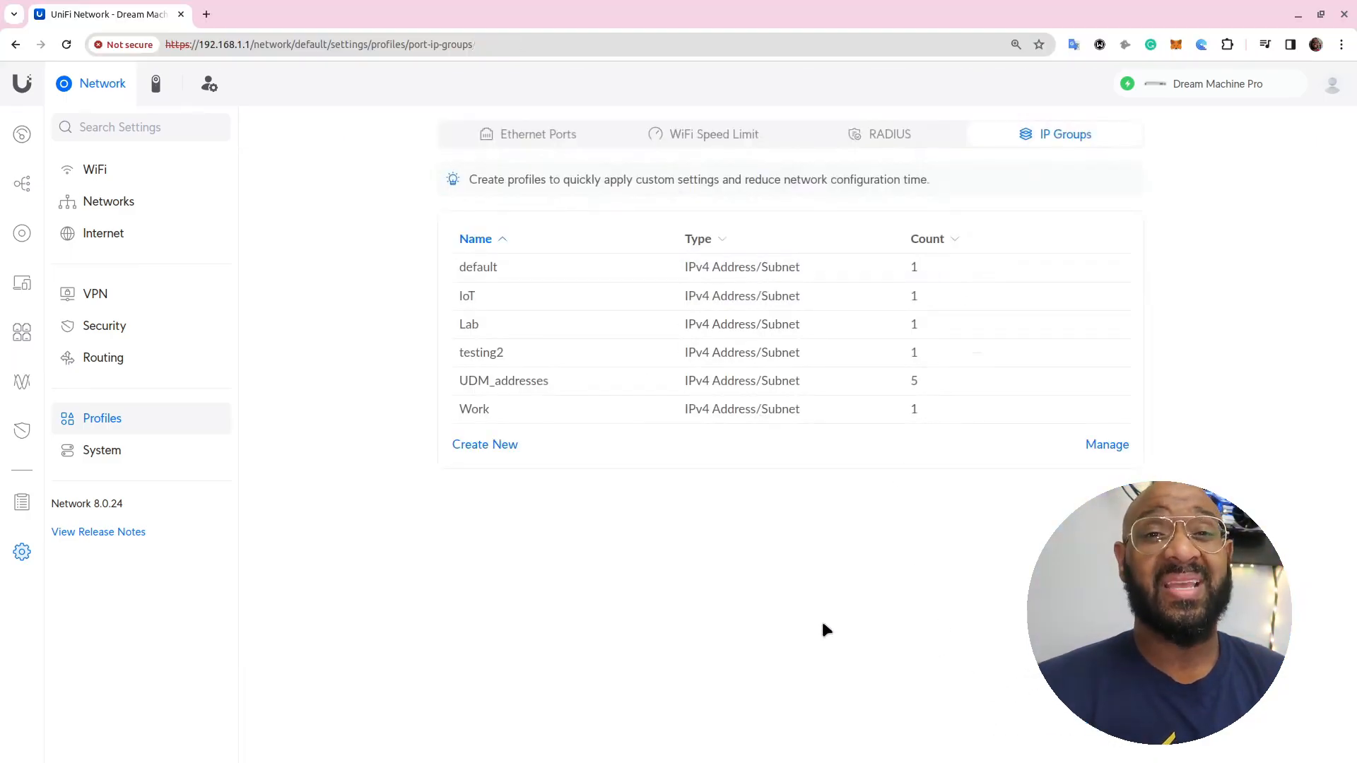
# Add the address 192.168.7.1 to the UDM_addresses IP group and apply the change.
pyautogui.click(548, 385)
pyautogui.moveTo(780, 336)
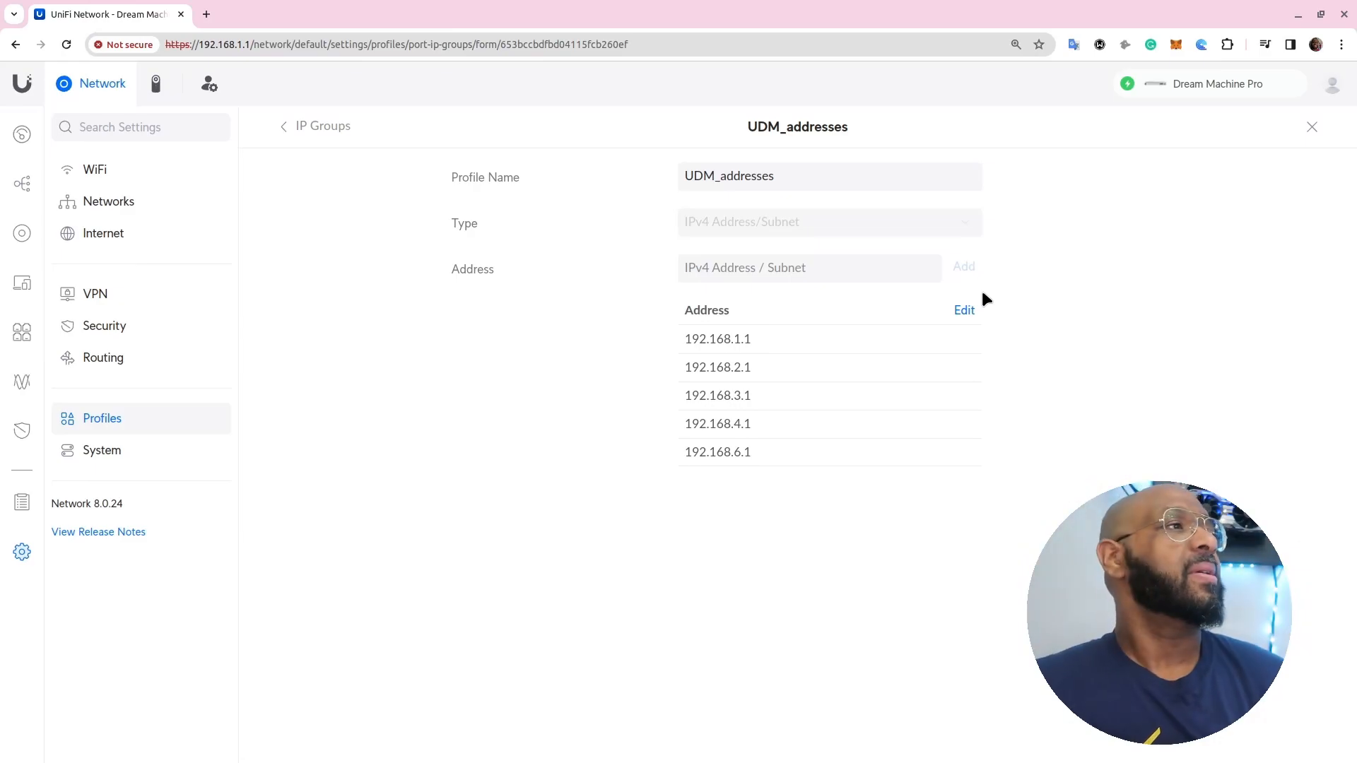
pyautogui.click(837, 273)
pyautogui.write('192.168.7.1')
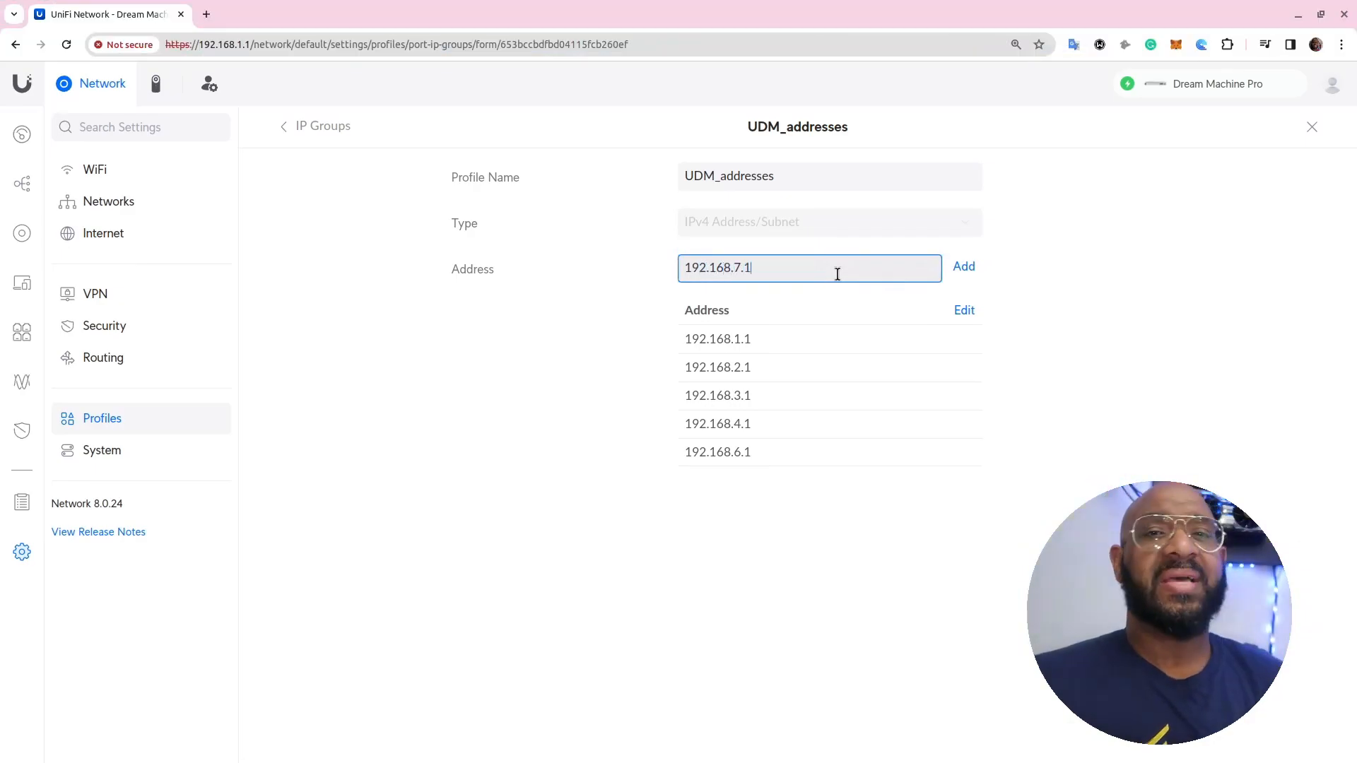
pyautogui.click(964, 267)
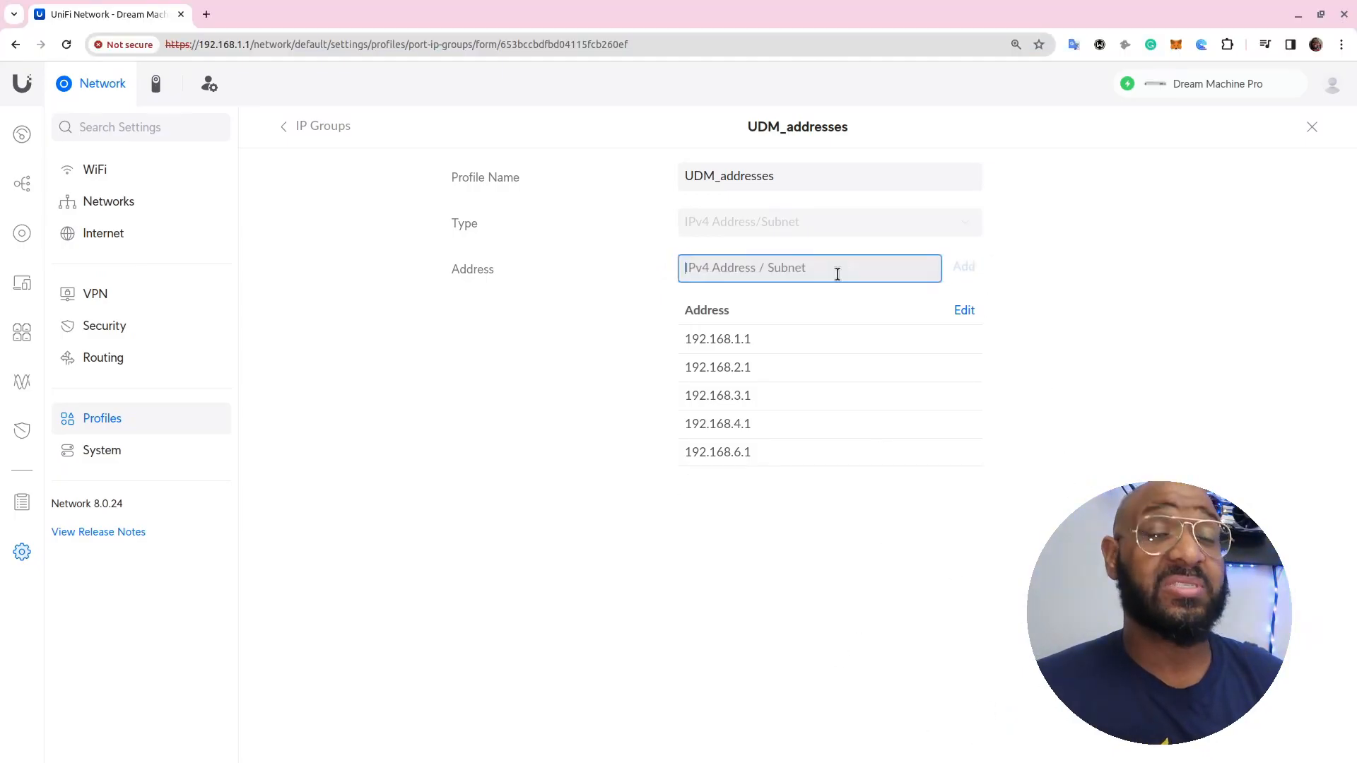
pyautogui.write('192.168.')
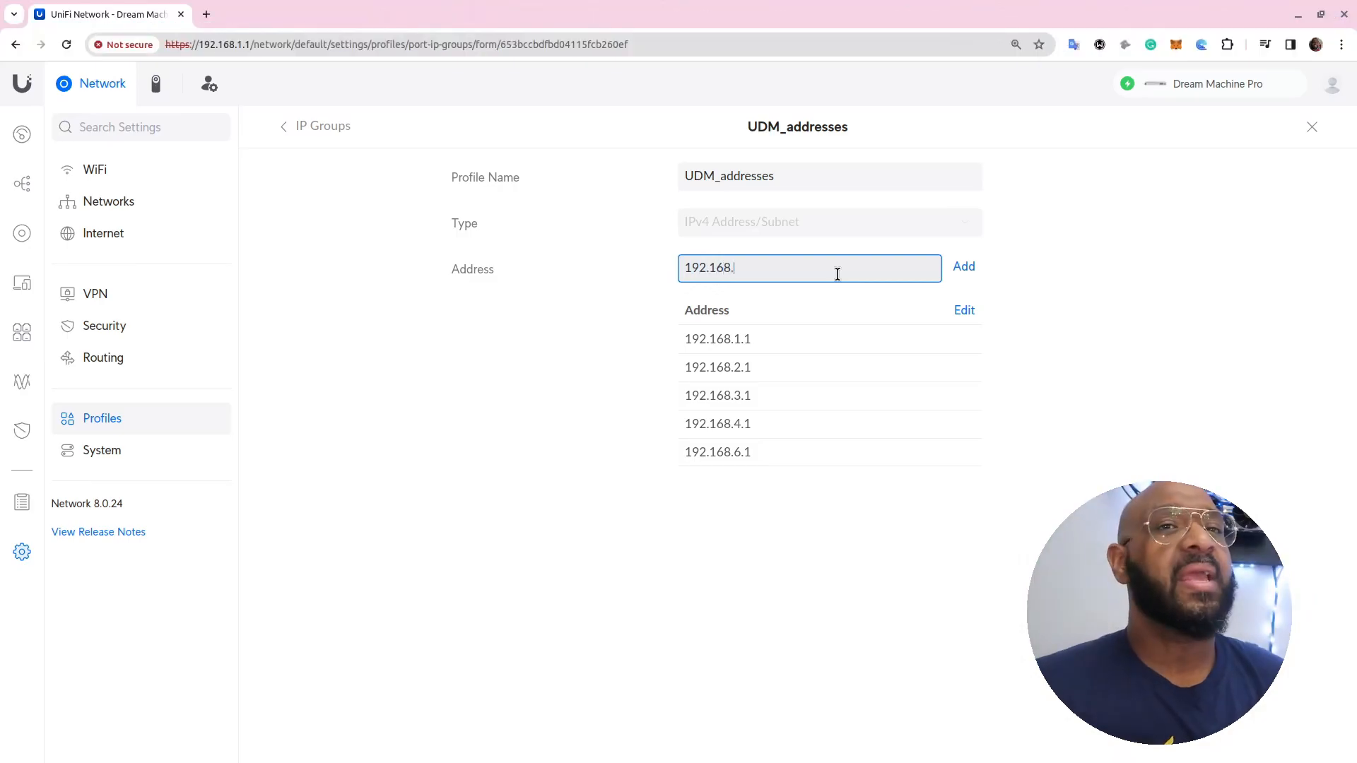
pyautogui.write('7.1')
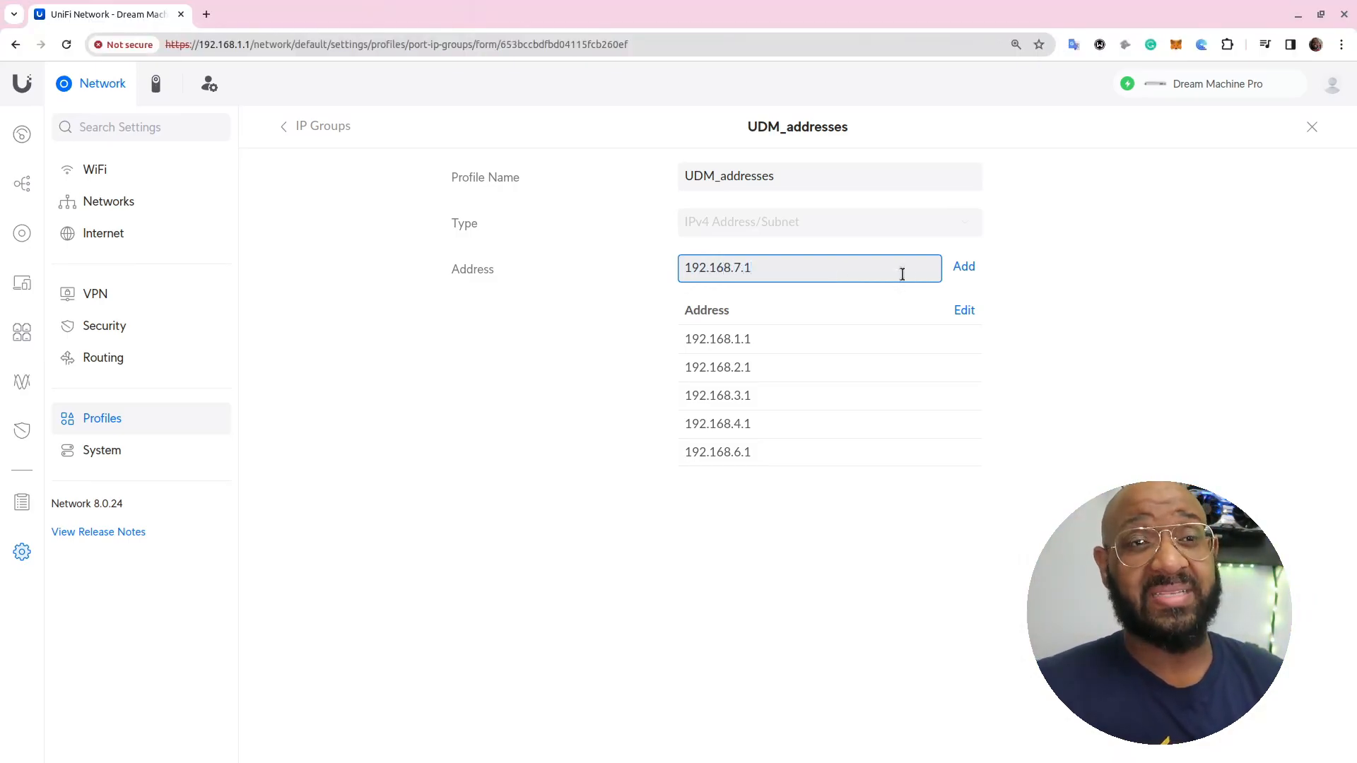
pyautogui.click(968, 269)
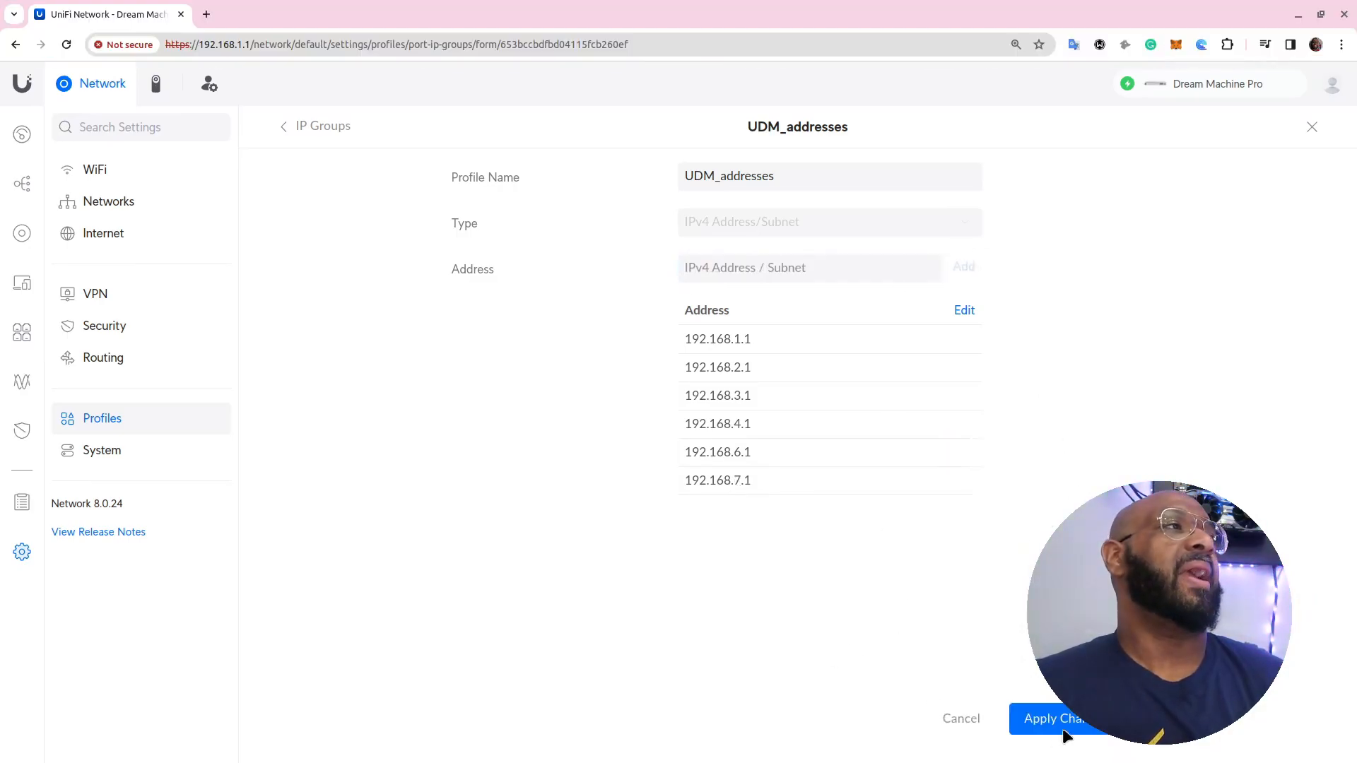
pyautogui.click(1025, 719)
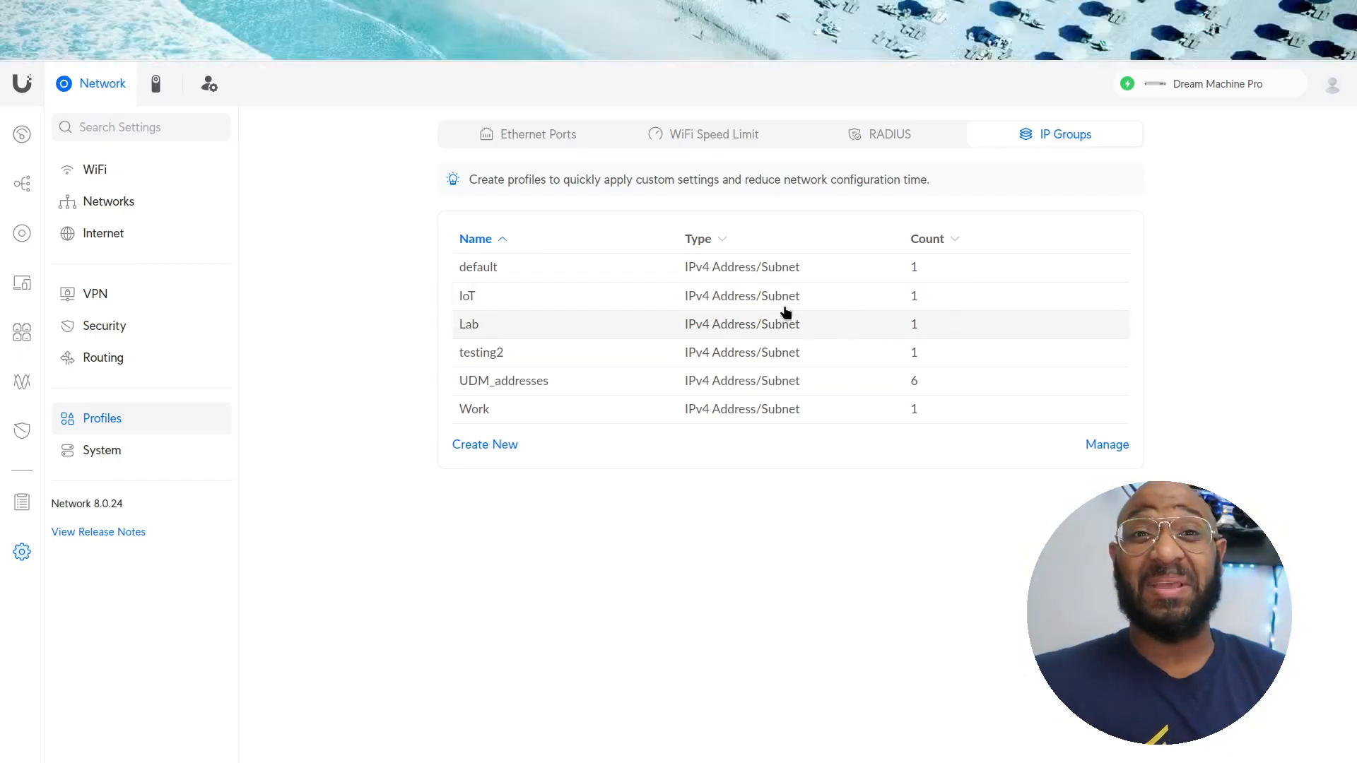
# Examine the type, action, source and destination settings of the LAN firewall rule Block VPN From UDMP Manager, then close it unchanged.
pyautogui.click(96, 331)
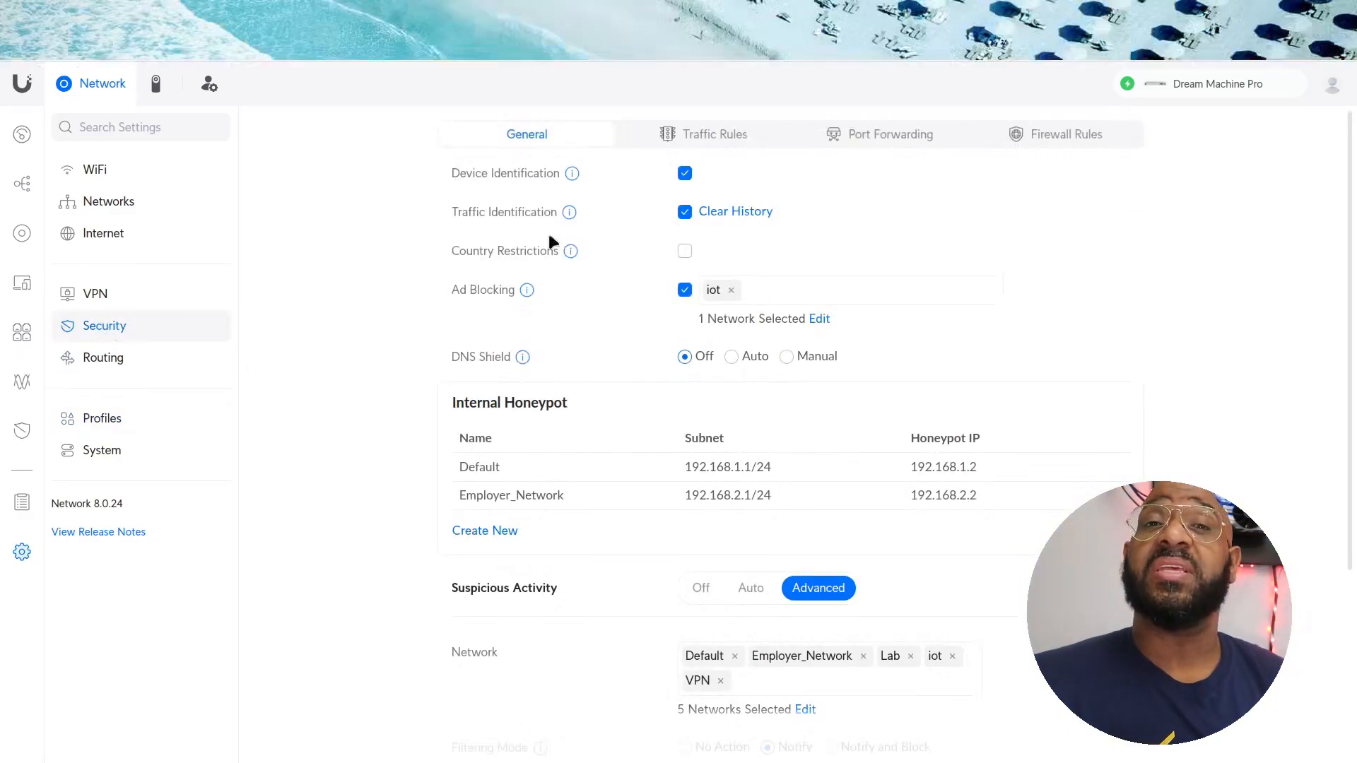
pyautogui.click(1085, 146)
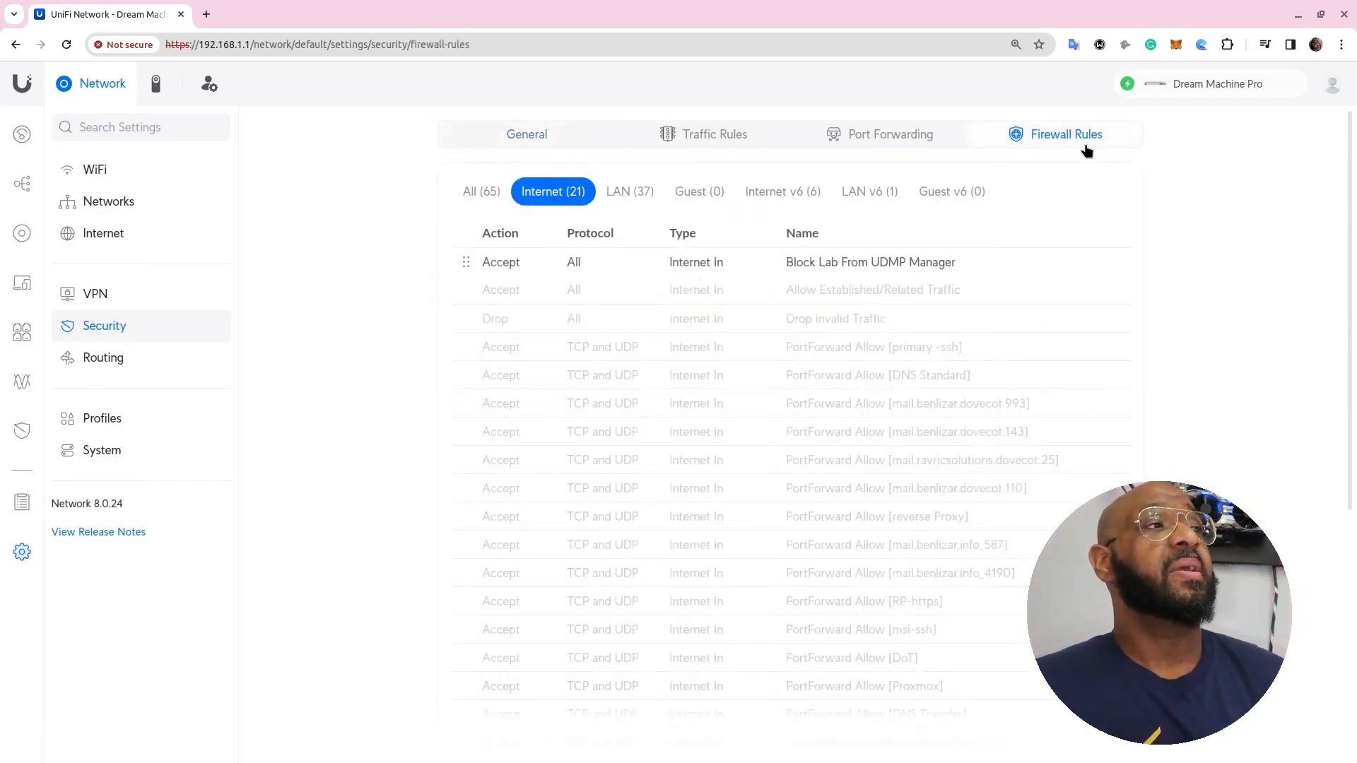
pyautogui.click(628, 192)
pyautogui.scroll(-15, 1207, 443)
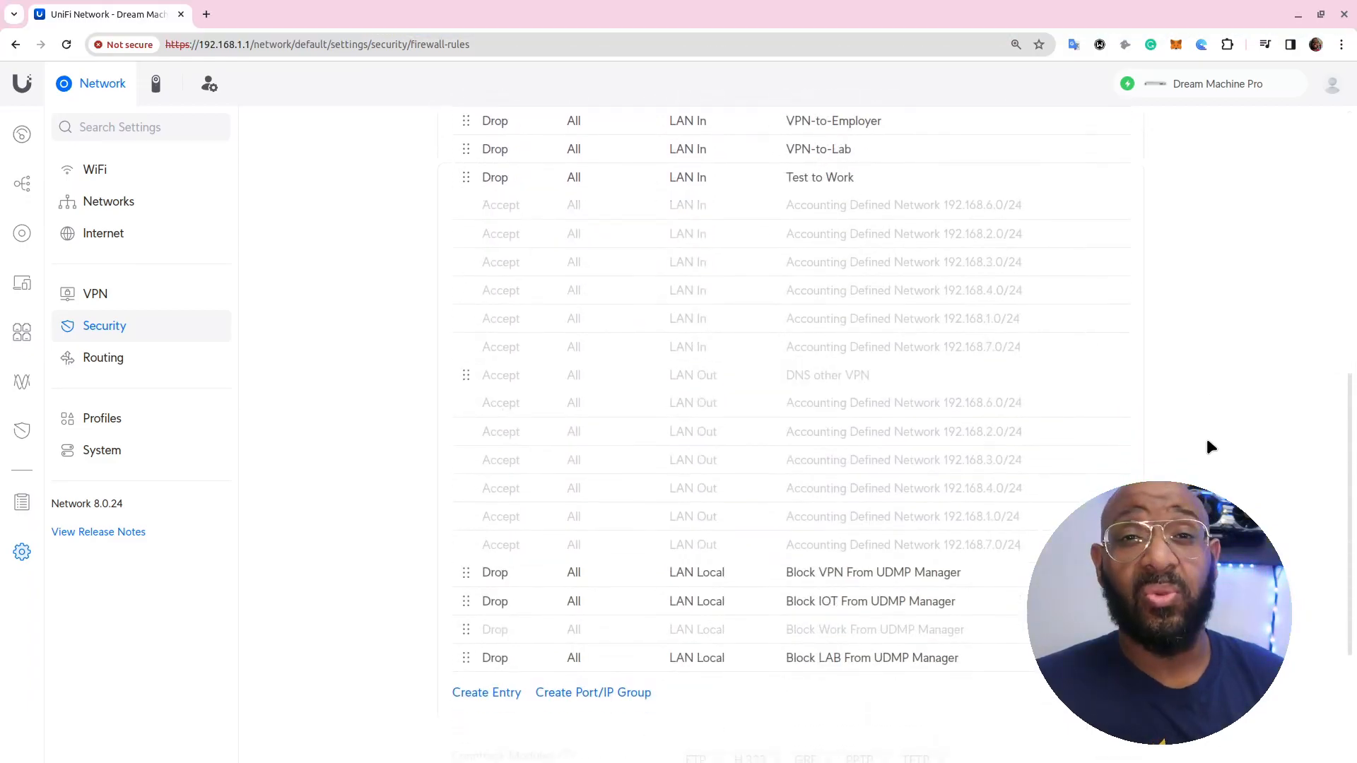
pyautogui.click(690, 490)
pyautogui.click(788, 240)
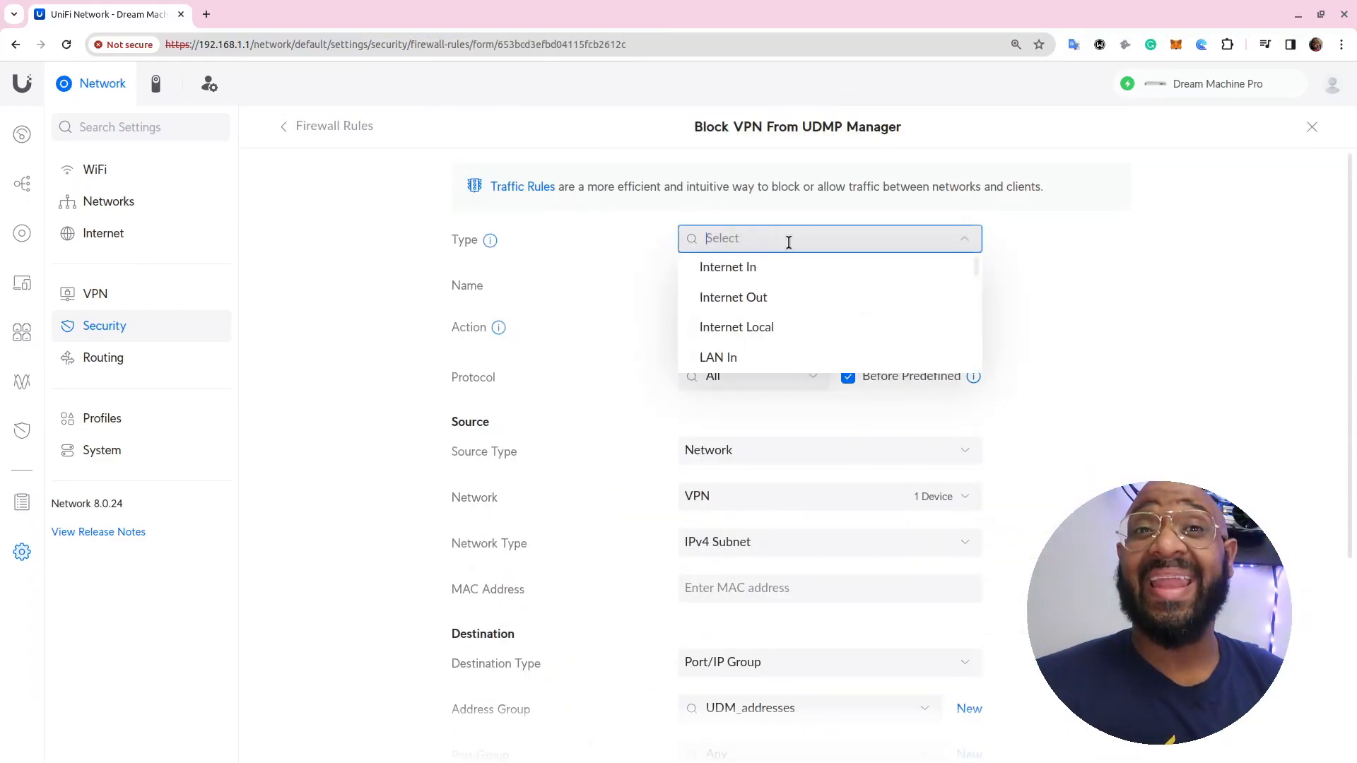
pyautogui.scroll(-2, 837, 339)
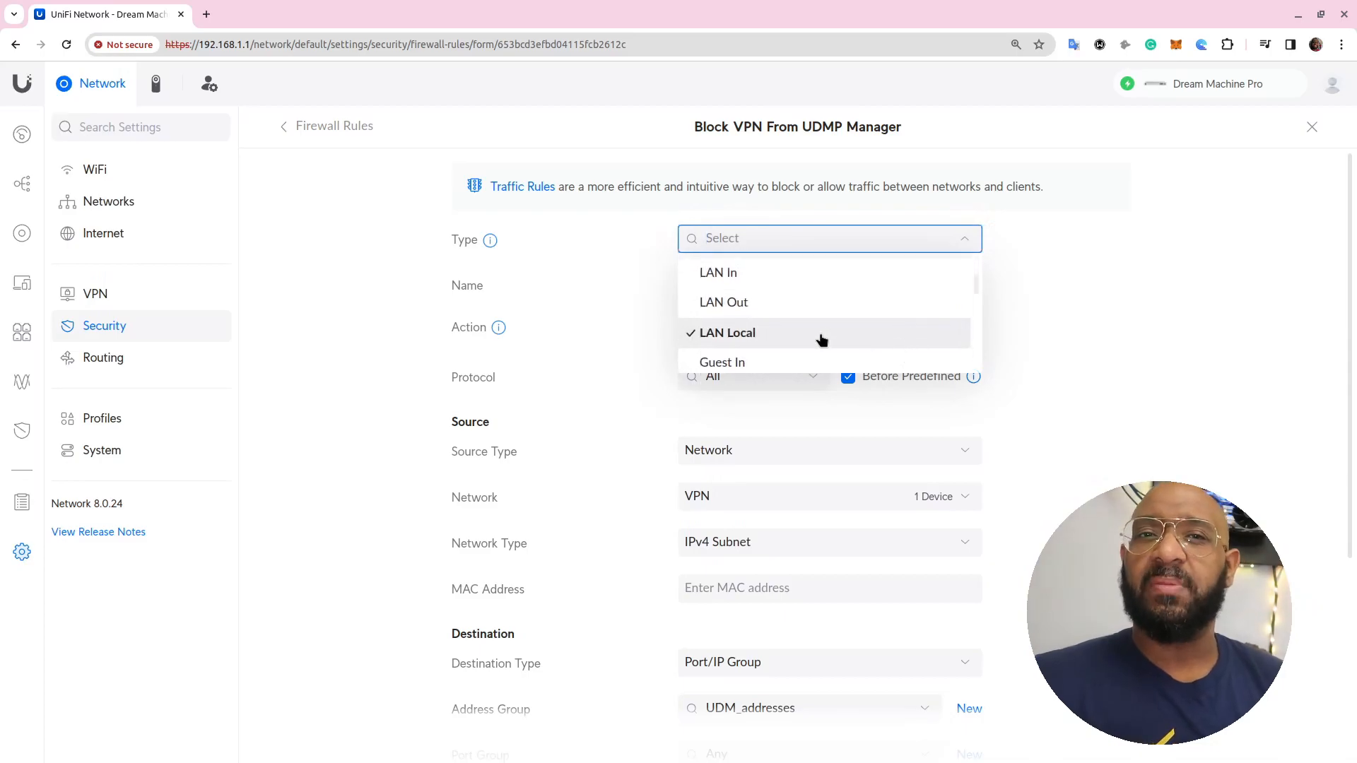
pyautogui.click(818, 340)
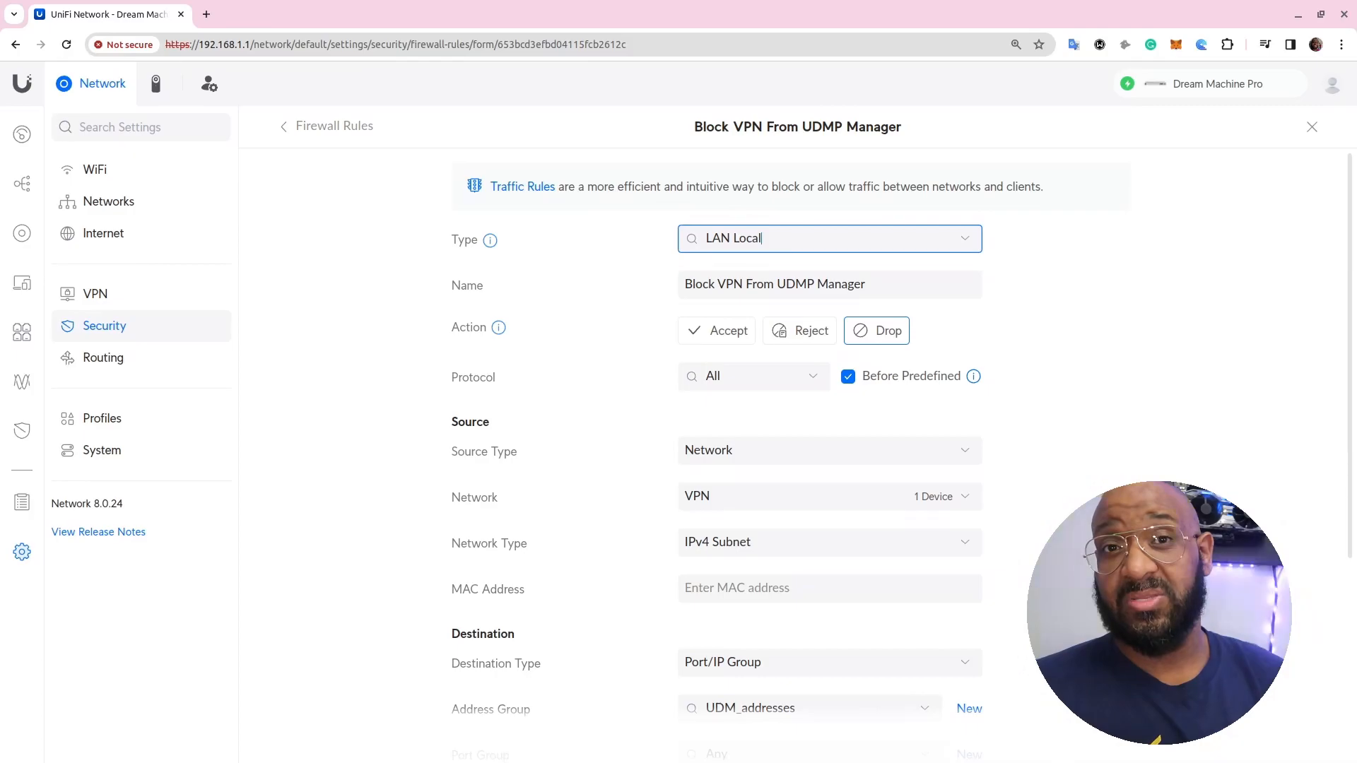
pyautogui.scroll(-1, 803, 424)
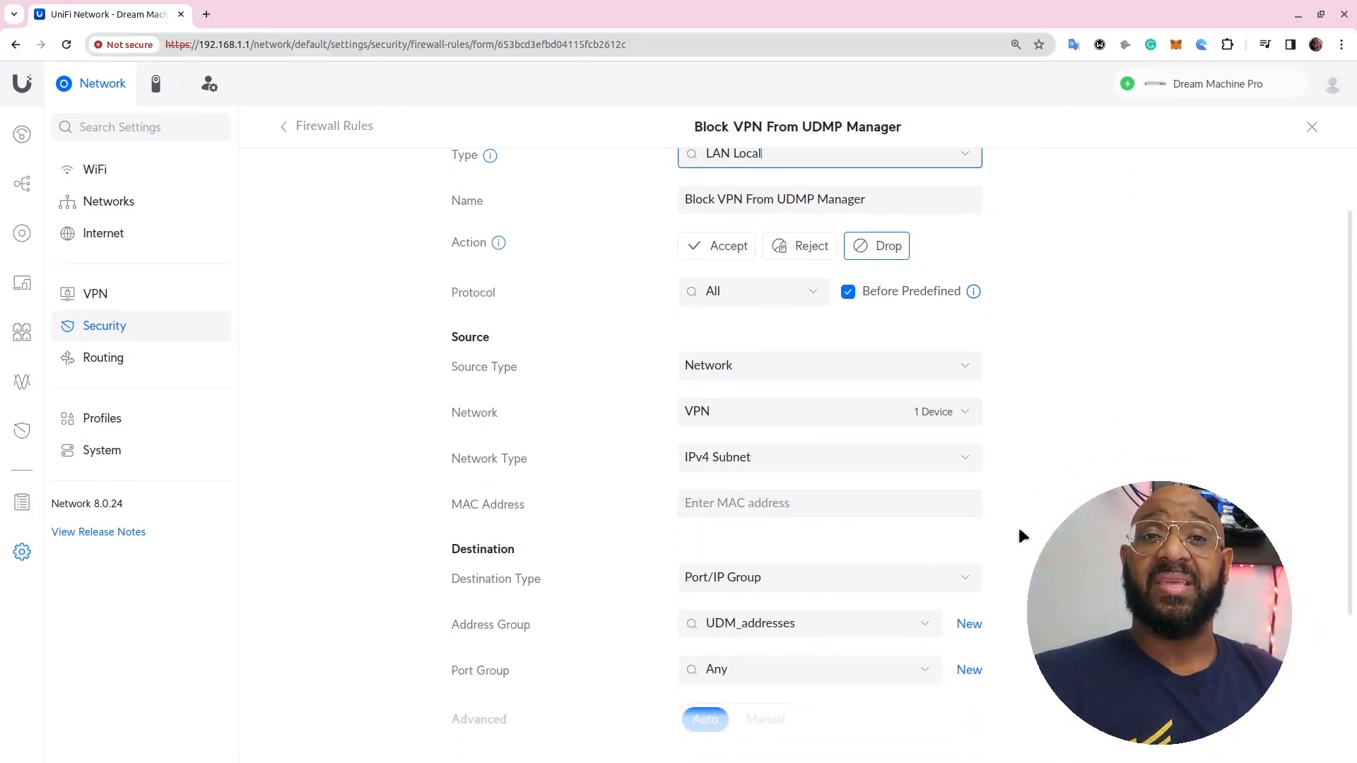
pyautogui.scroll(-2, 829, 435)
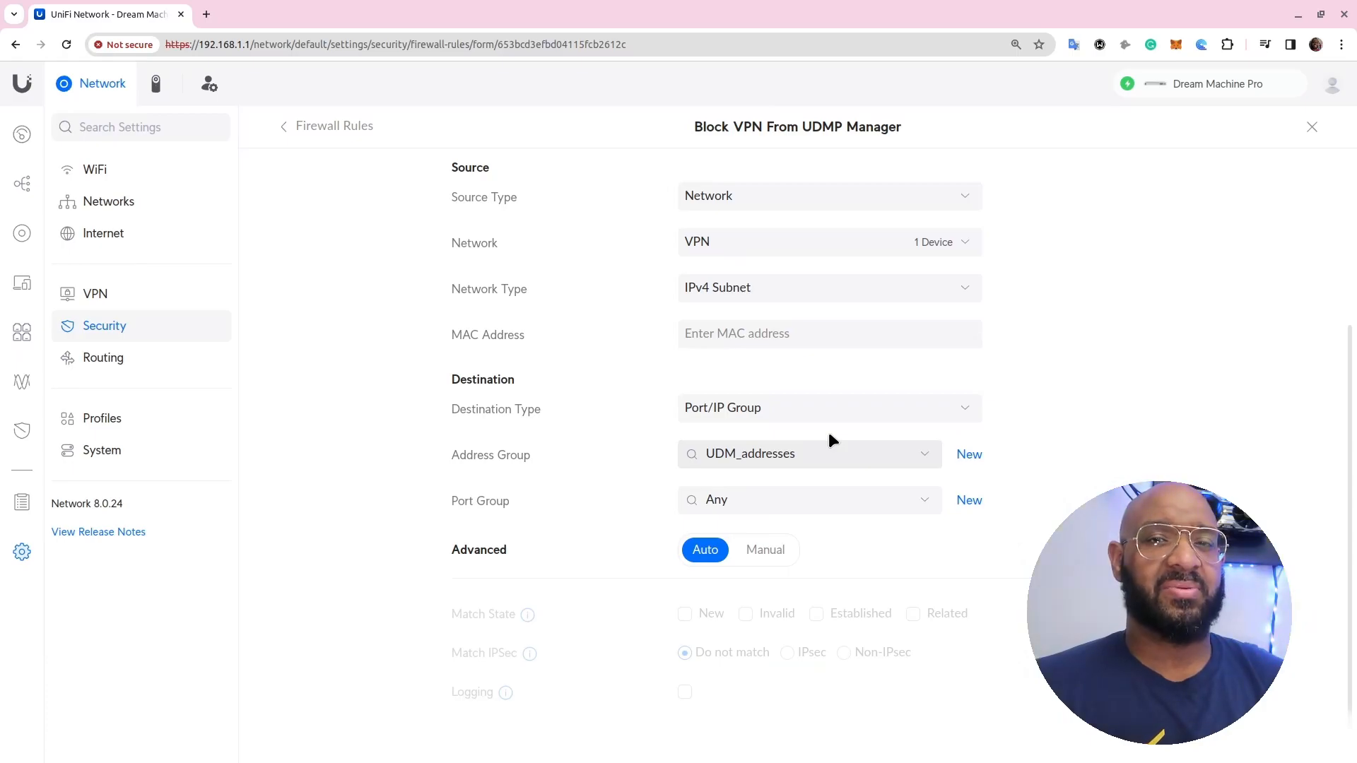
pyautogui.scroll(-3, 1105, 490)
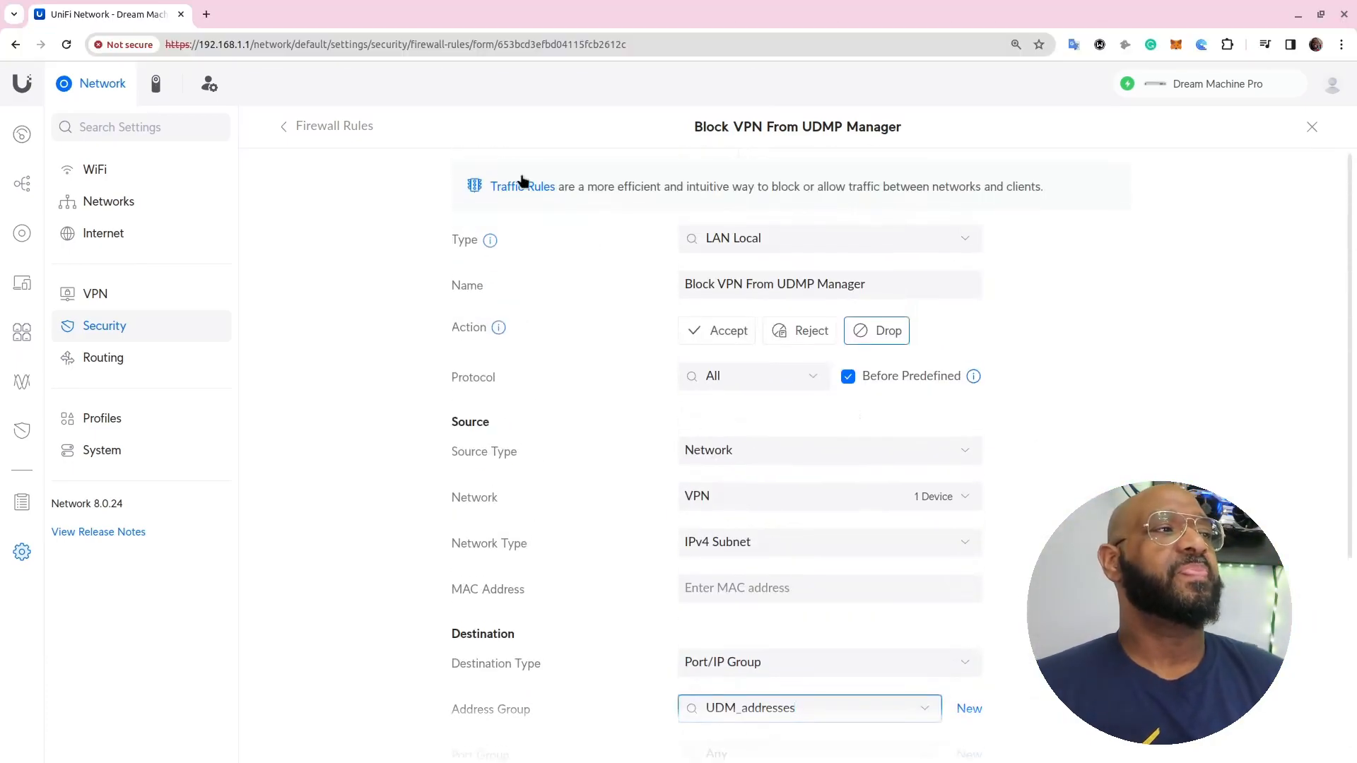
pyautogui.click(1313, 135)
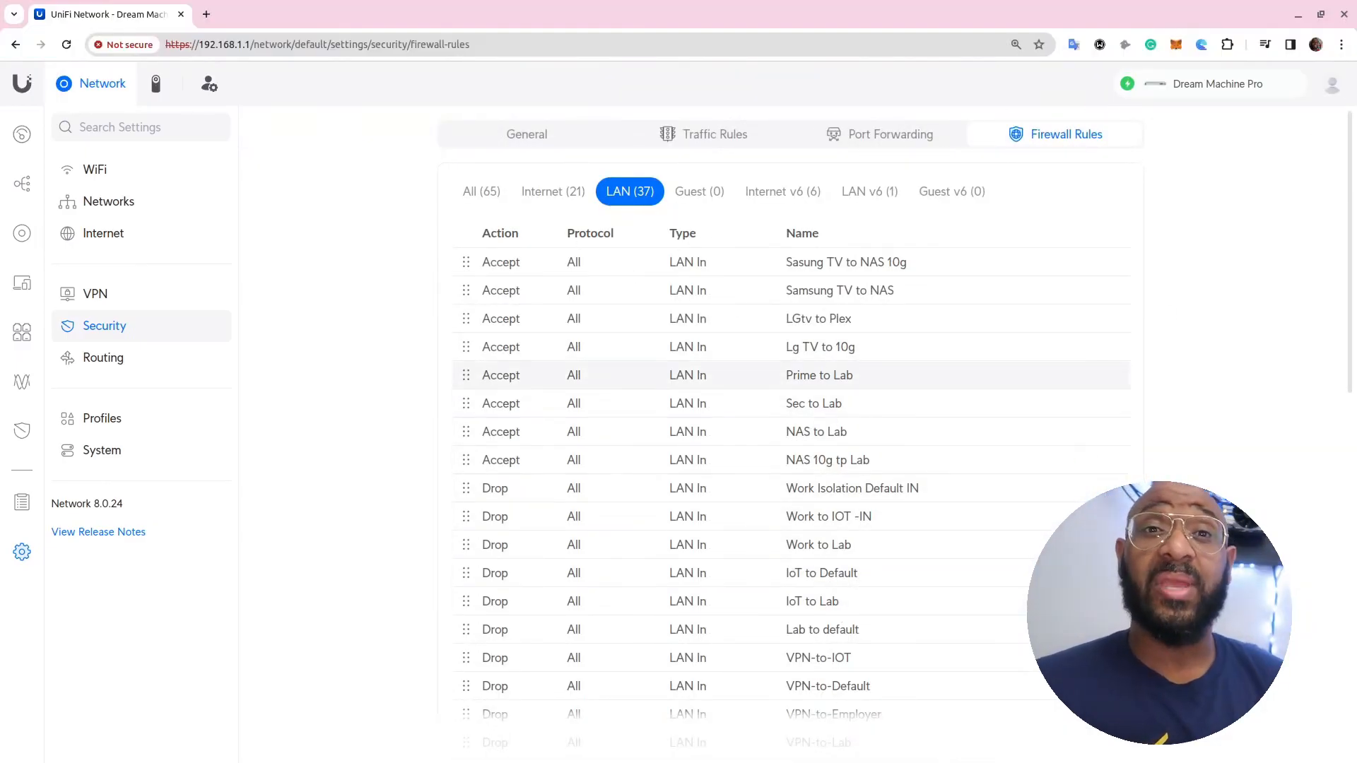
# Start a new LAN Local firewall entry named Block Test Network with the action Drop.
pyautogui.scroll(-15, 1302, 533)
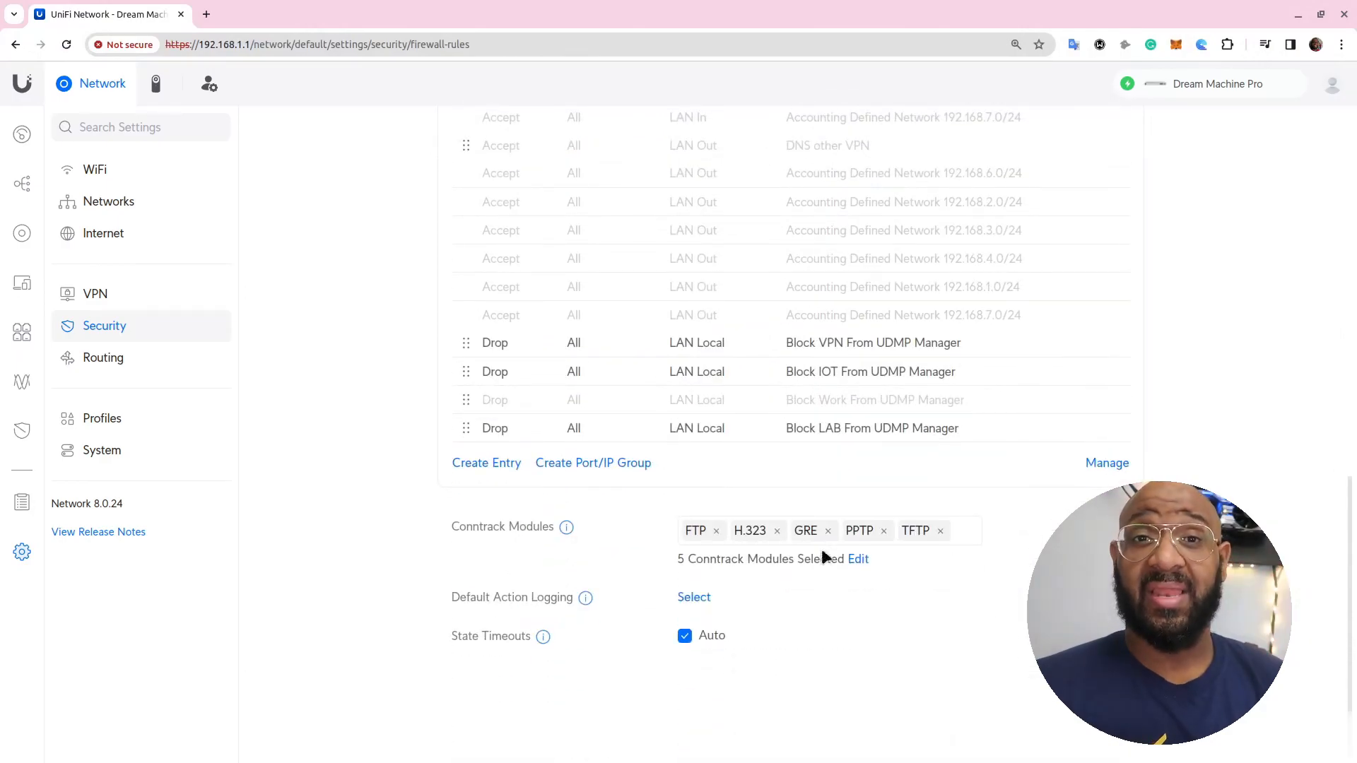
pyautogui.click(507, 463)
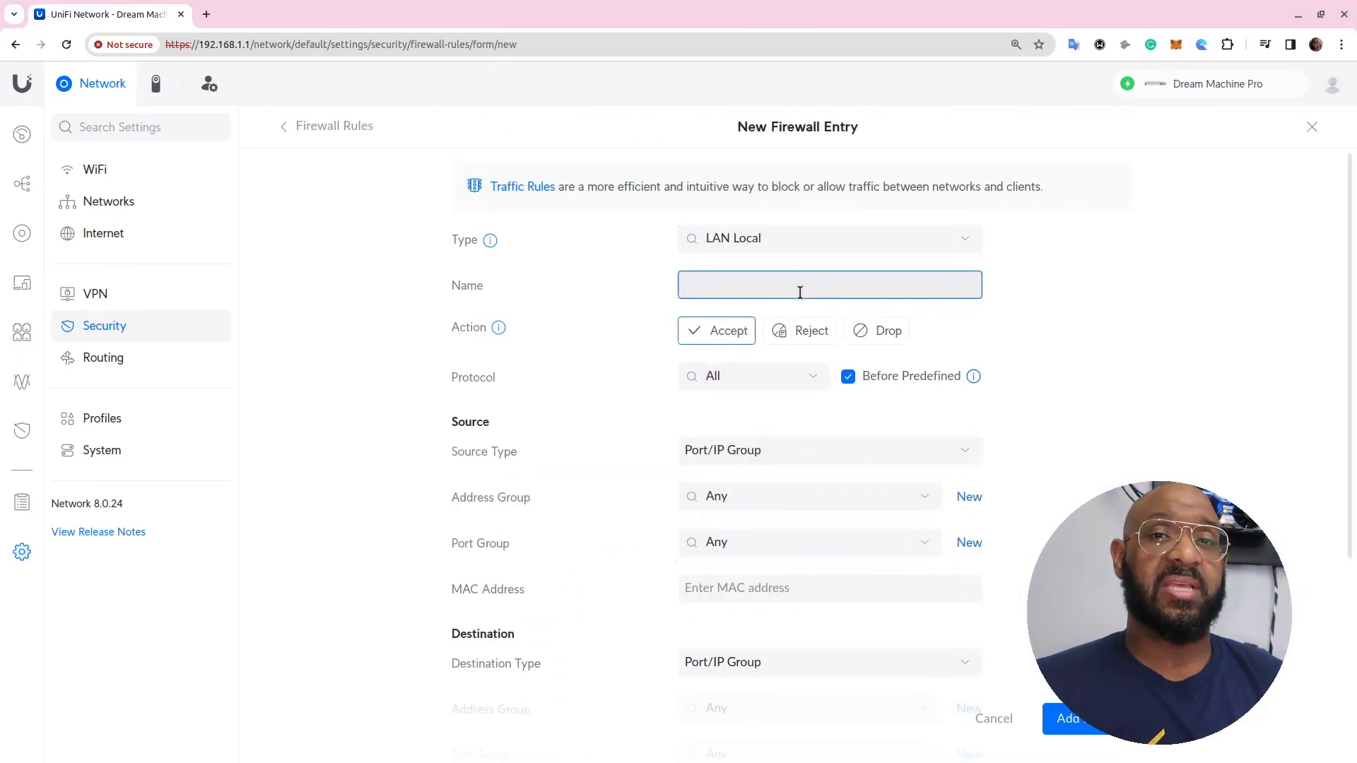
pyautogui.write('Block Test')
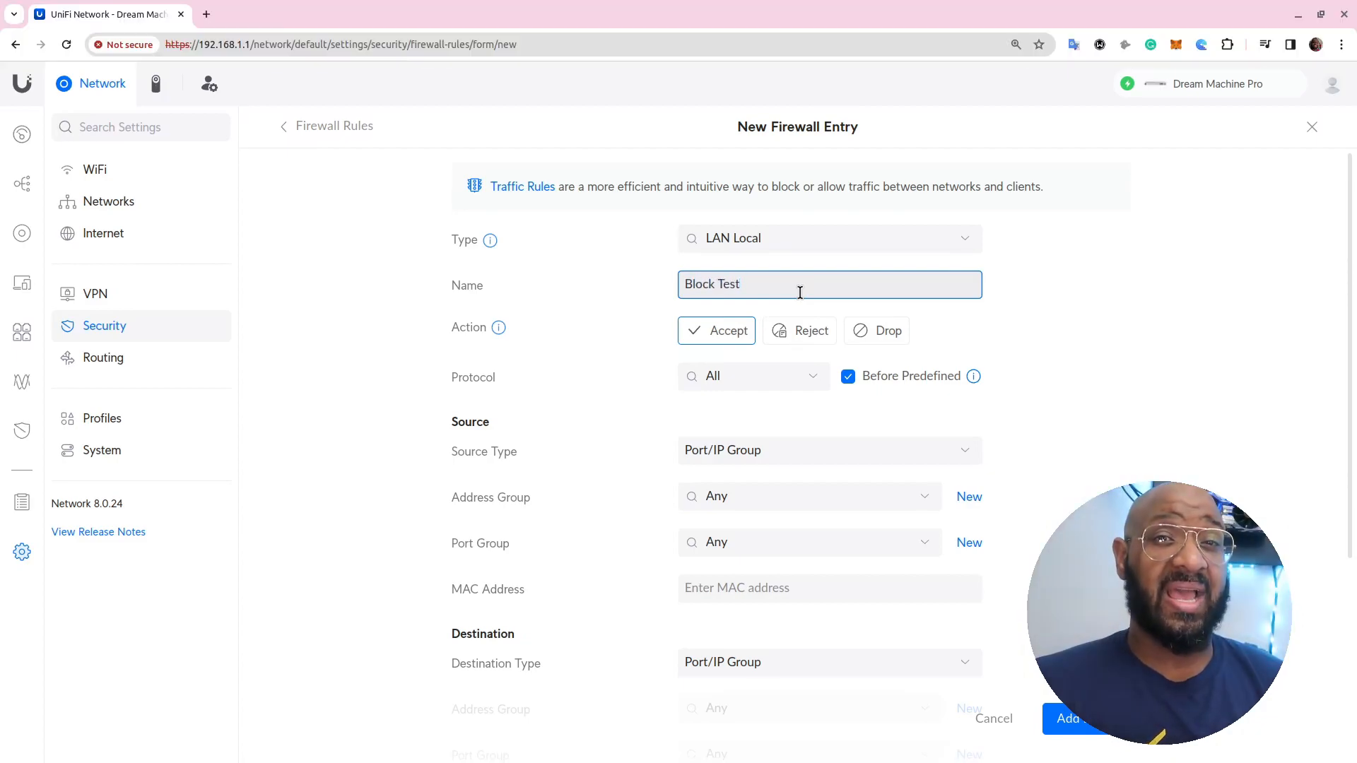
pyautogui.write(' Network')
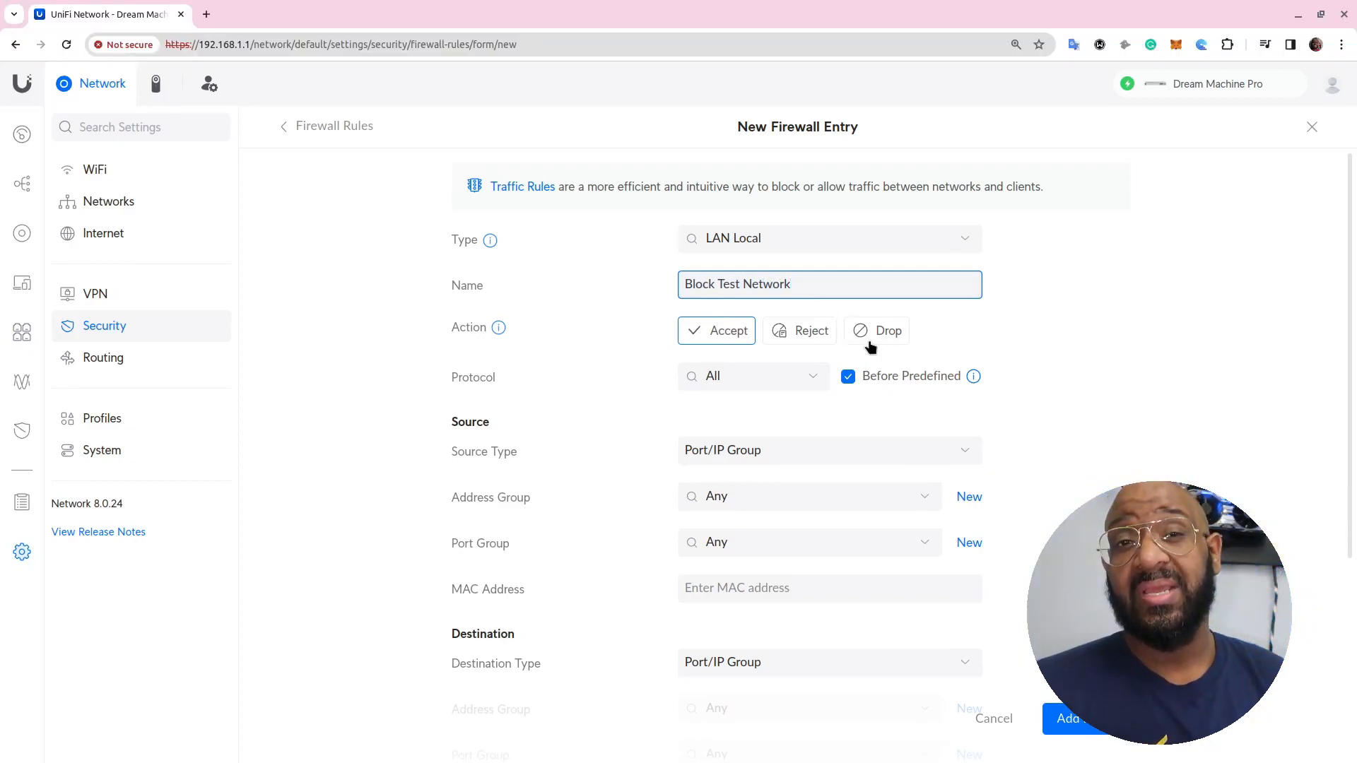
pyautogui.click(873, 335)
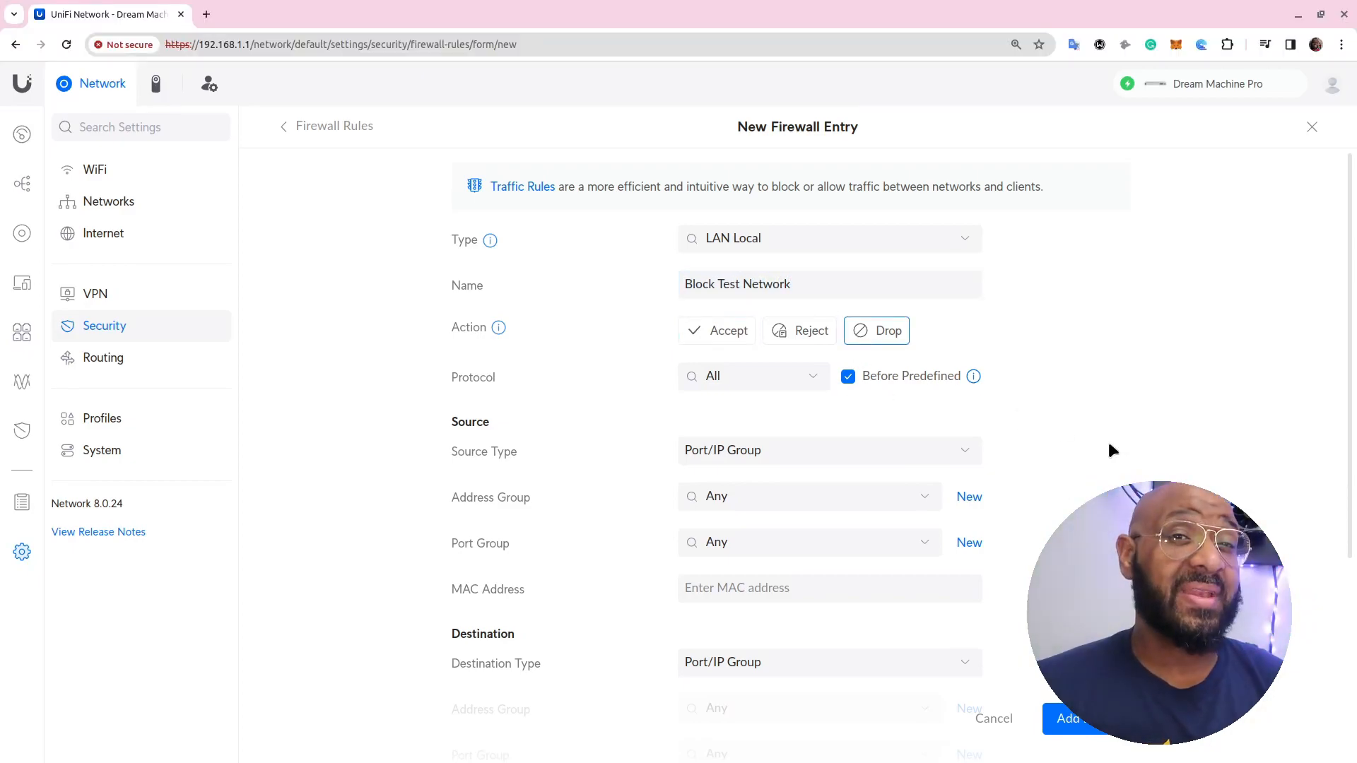
# Set the firewall entry's source type to Network and choose the Test network as the source.
pyautogui.scroll(-2, 1060, 432)
pyautogui.click(971, 286)
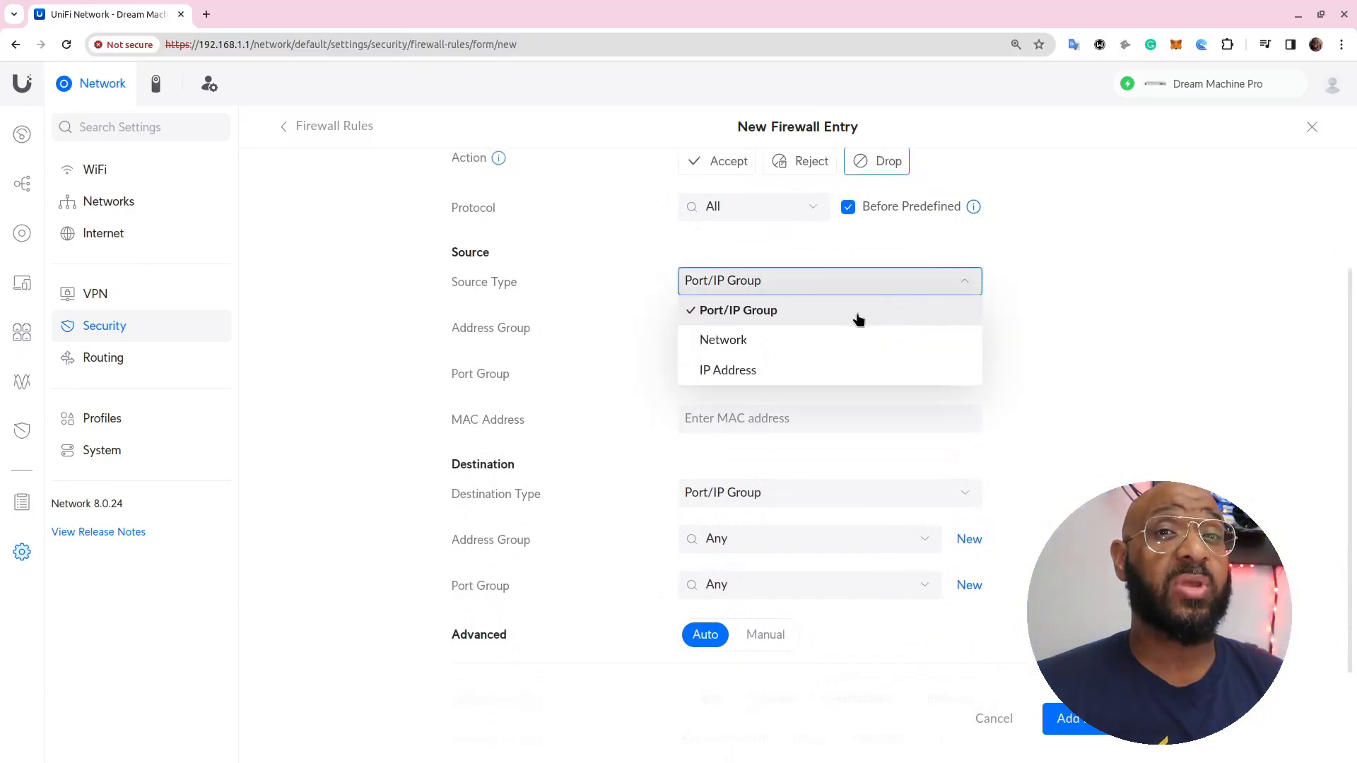
pyautogui.click(782, 368)
pyautogui.click(823, 286)
pyautogui.click(728, 340)
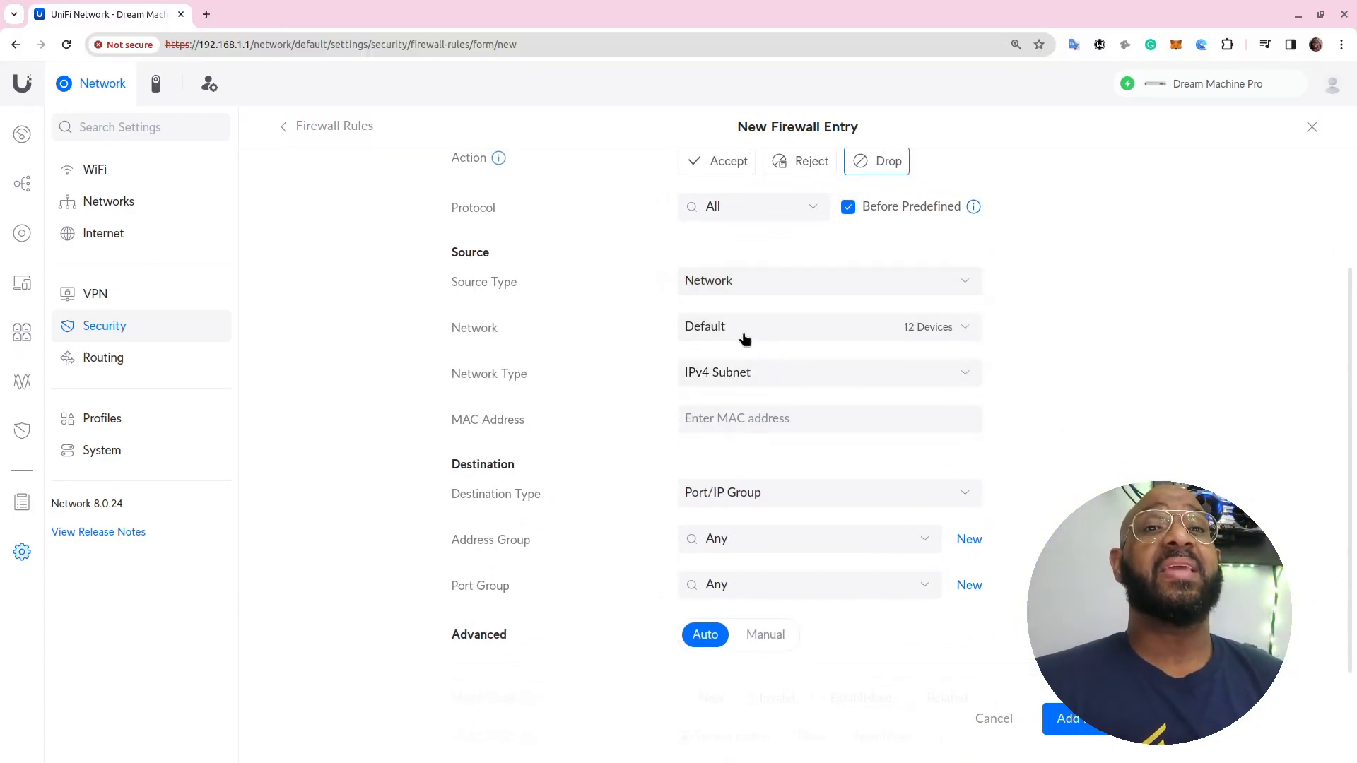
pyautogui.click(750, 330)
pyautogui.scroll(-2, 778, 418)
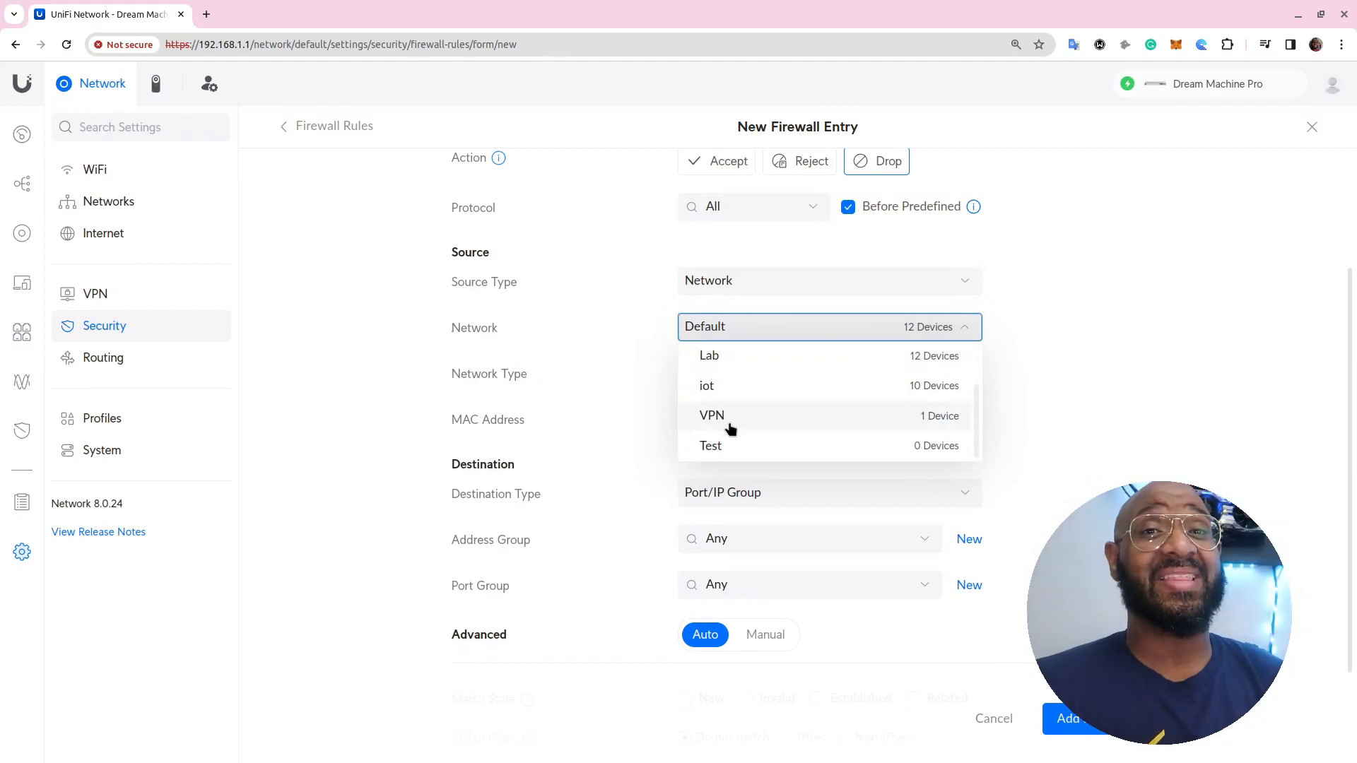
pyautogui.click(723, 447)
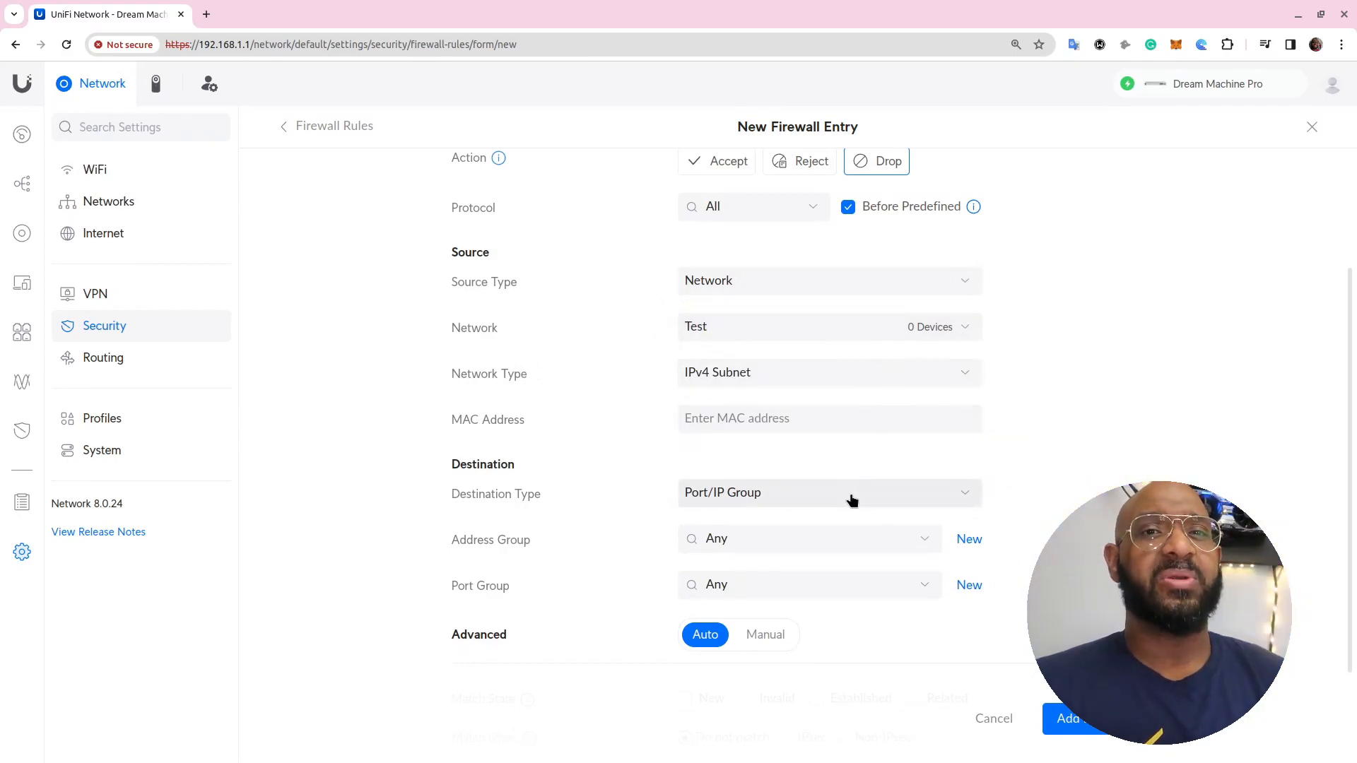
# Keep Port/IP Group as the destination type and choose UDM_addresses as the destination address group.
pyautogui.click(924, 504)
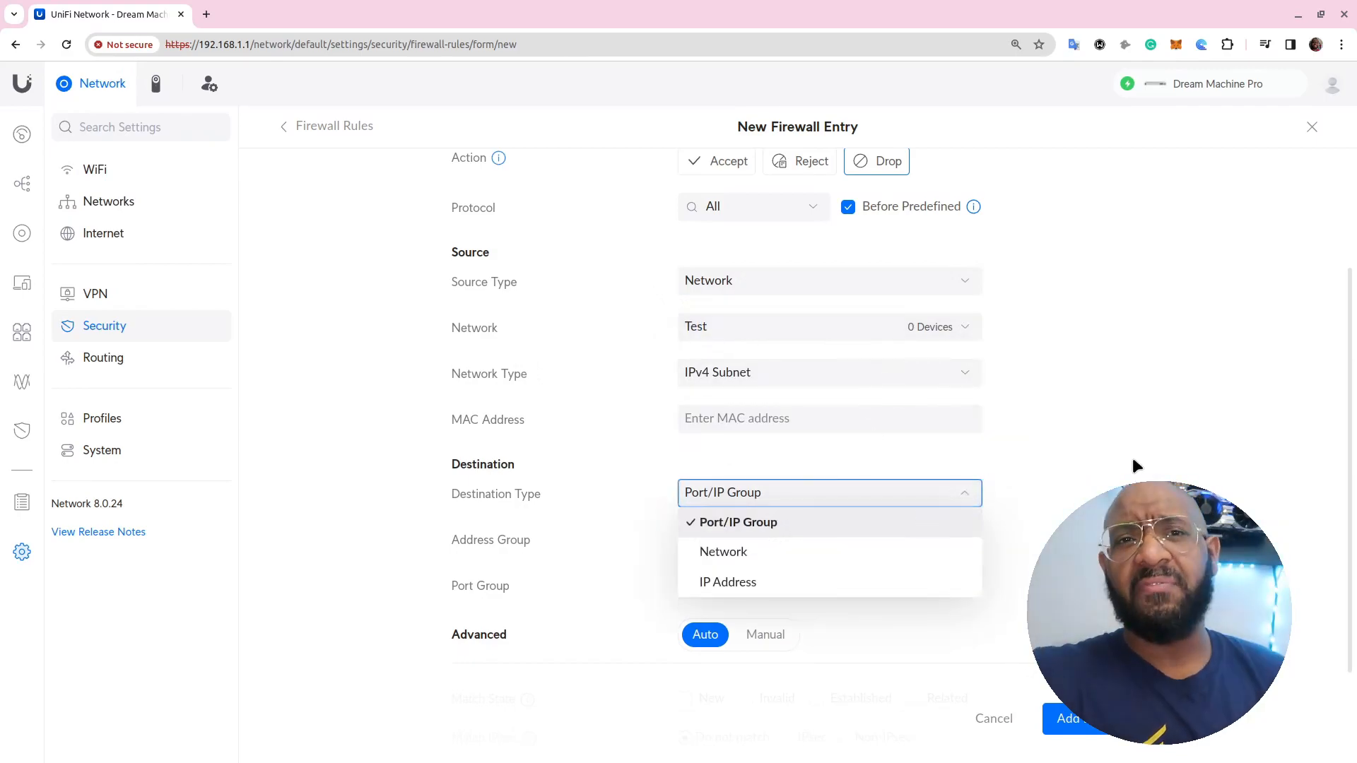
pyautogui.click(806, 526)
pyautogui.click(804, 540)
pyautogui.scroll(-2, 740, 637)
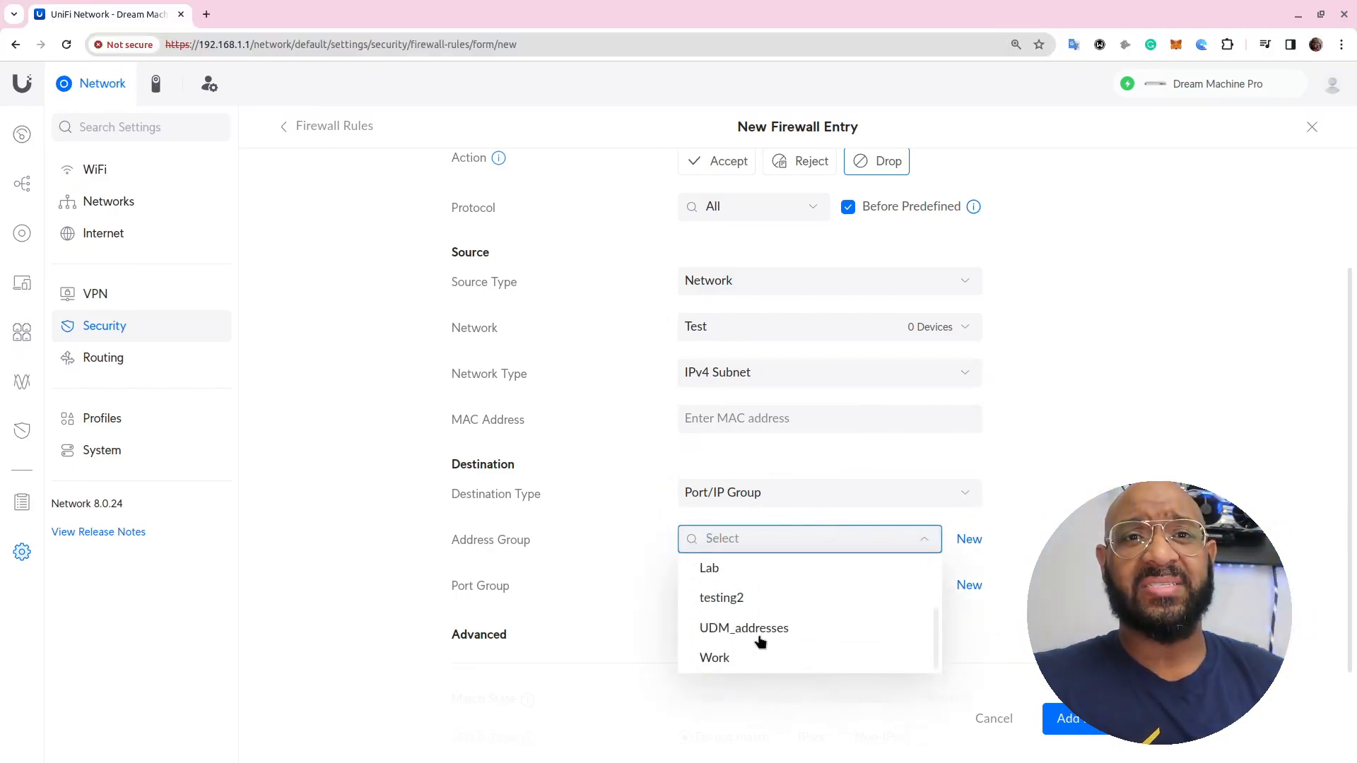
pyautogui.click(778, 632)
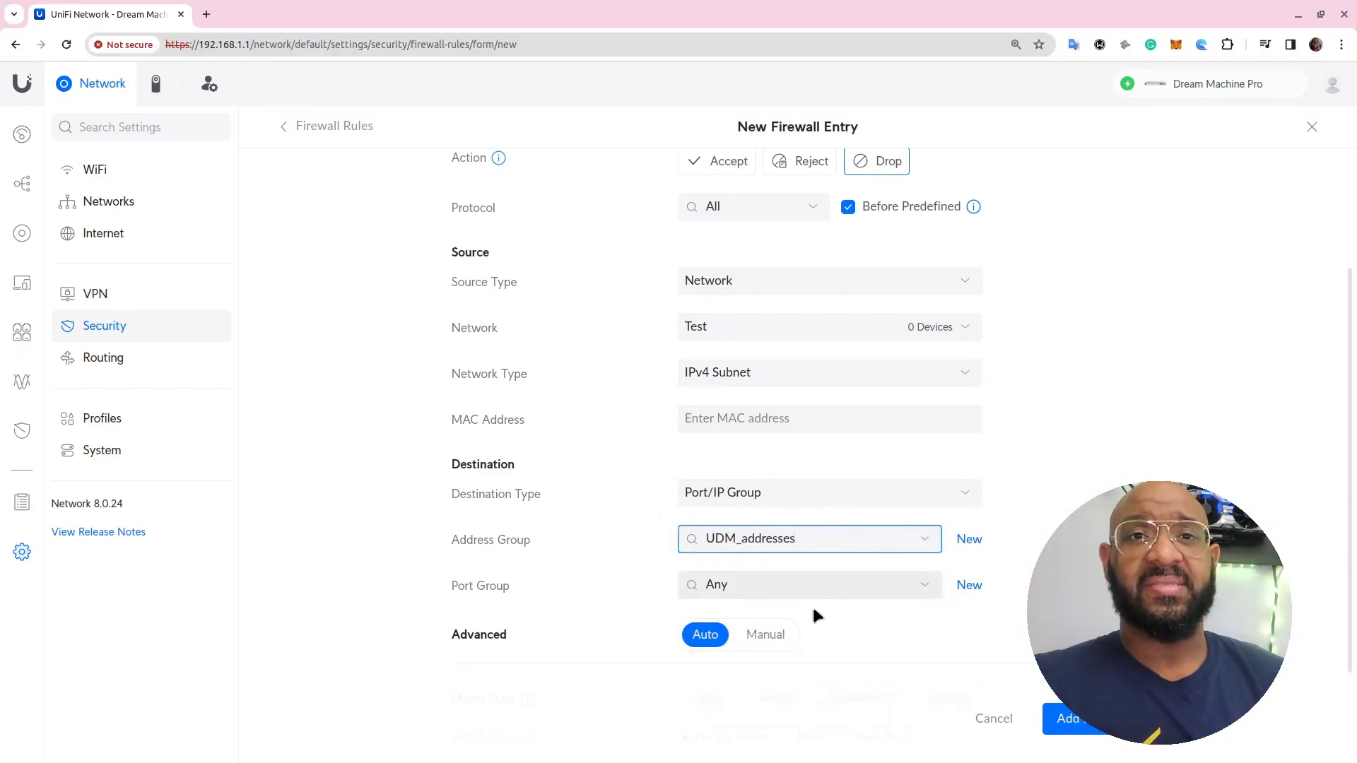